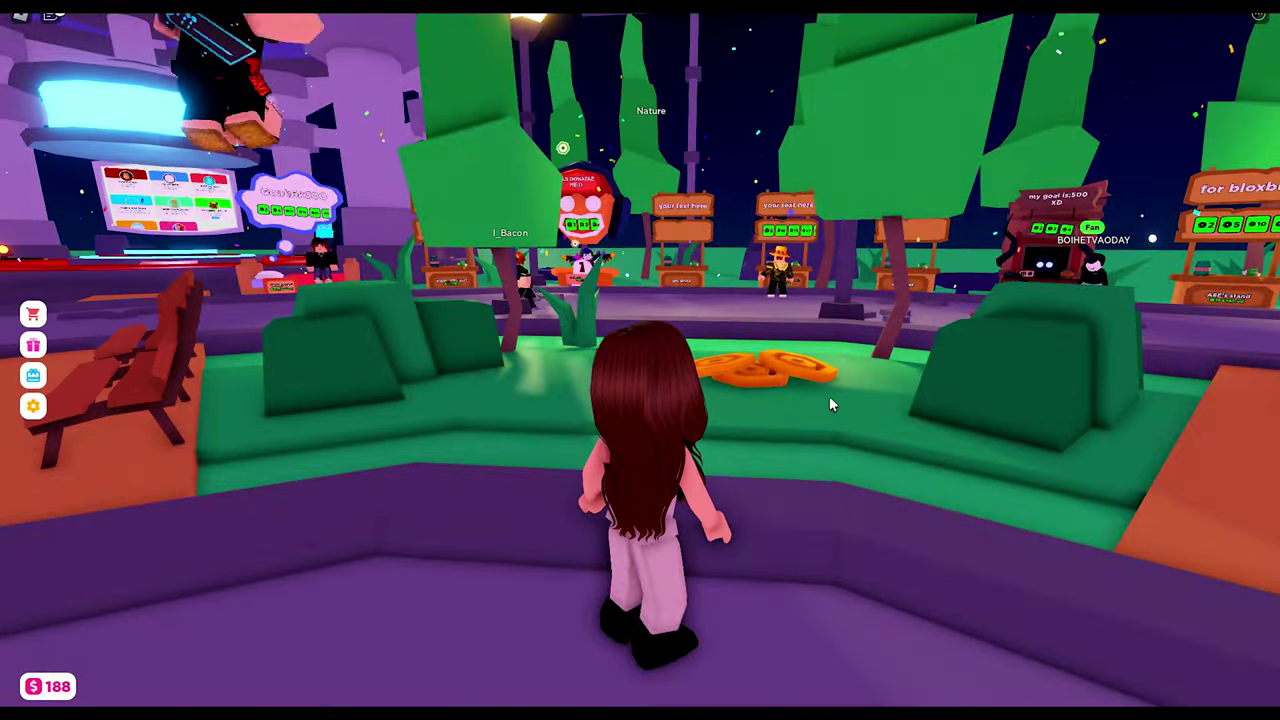
- Walk the avatar to an unclaimed donation booth and claim it as your stand
{"action": "key", "text": "w"}
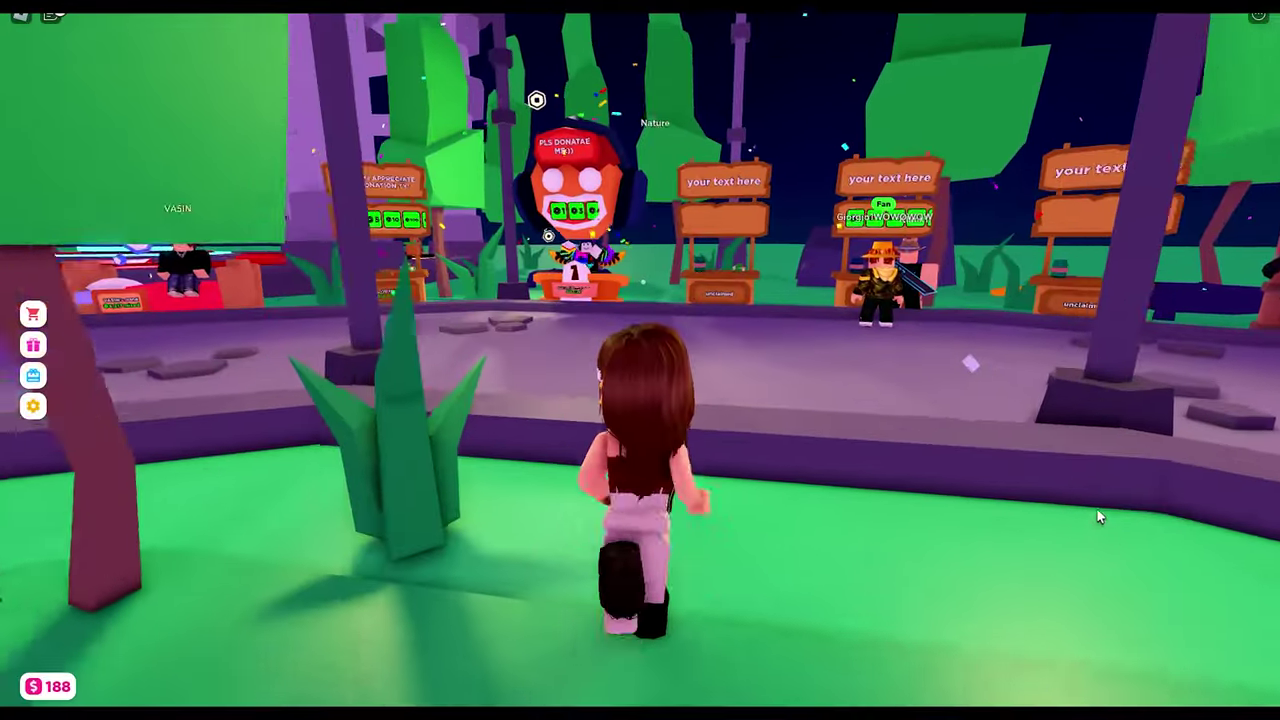
{"action": "key", "text": "w"}
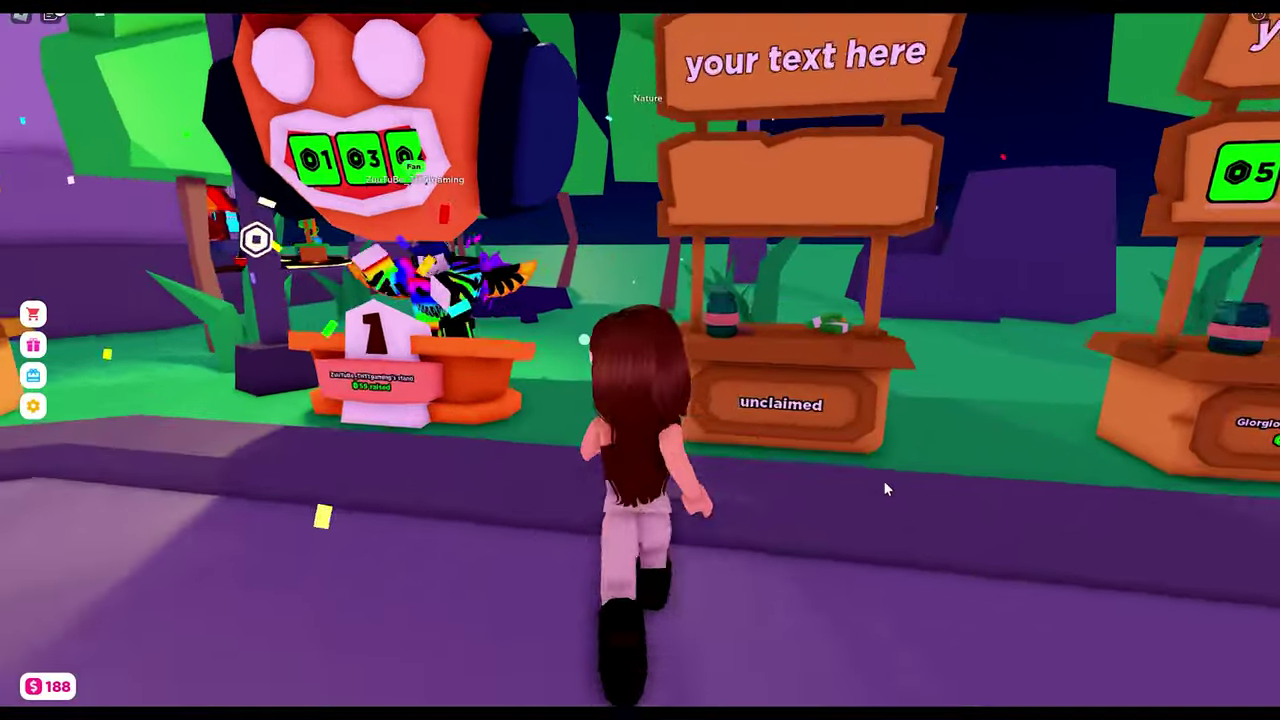
{"action": "key", "text": "w"}
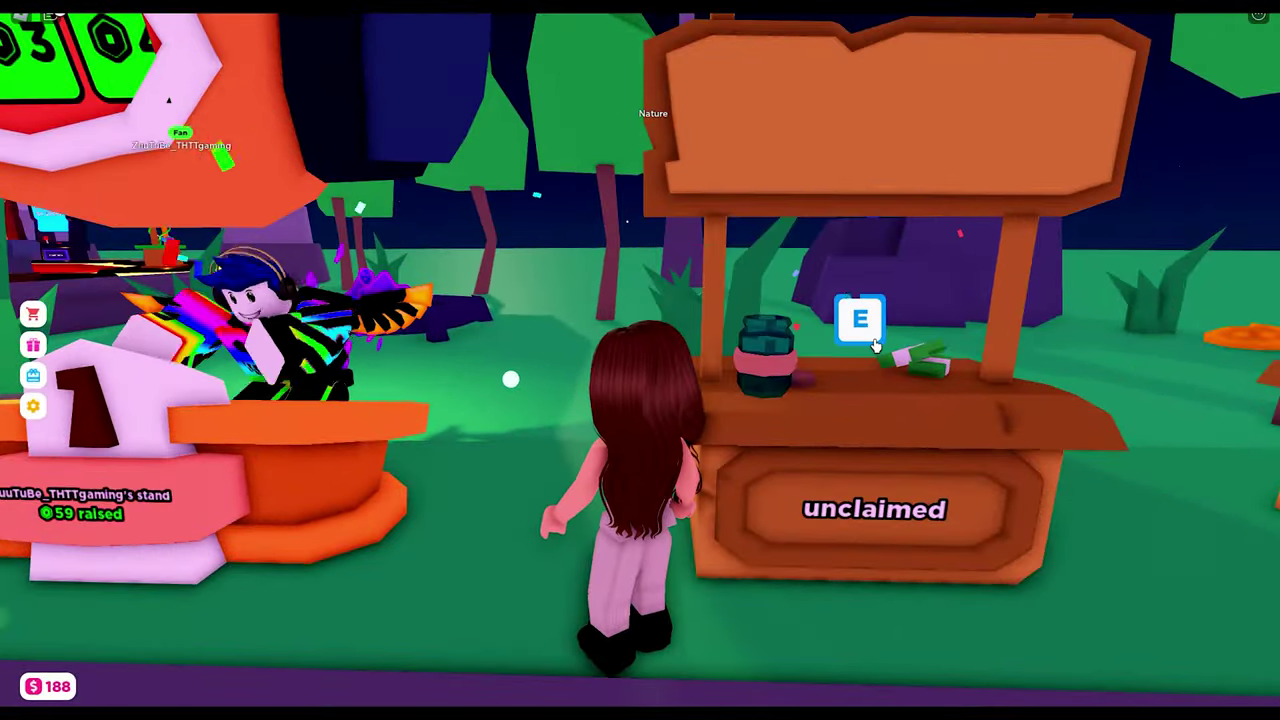
{"action": "left_click", "coordinate": [875, 345]}
- Zoom the camera in and out to check the booth's donation buttons
{"action": "scroll", "coordinate": [799, 538], "scroll_direction": "down", "scroll_amount": 5}
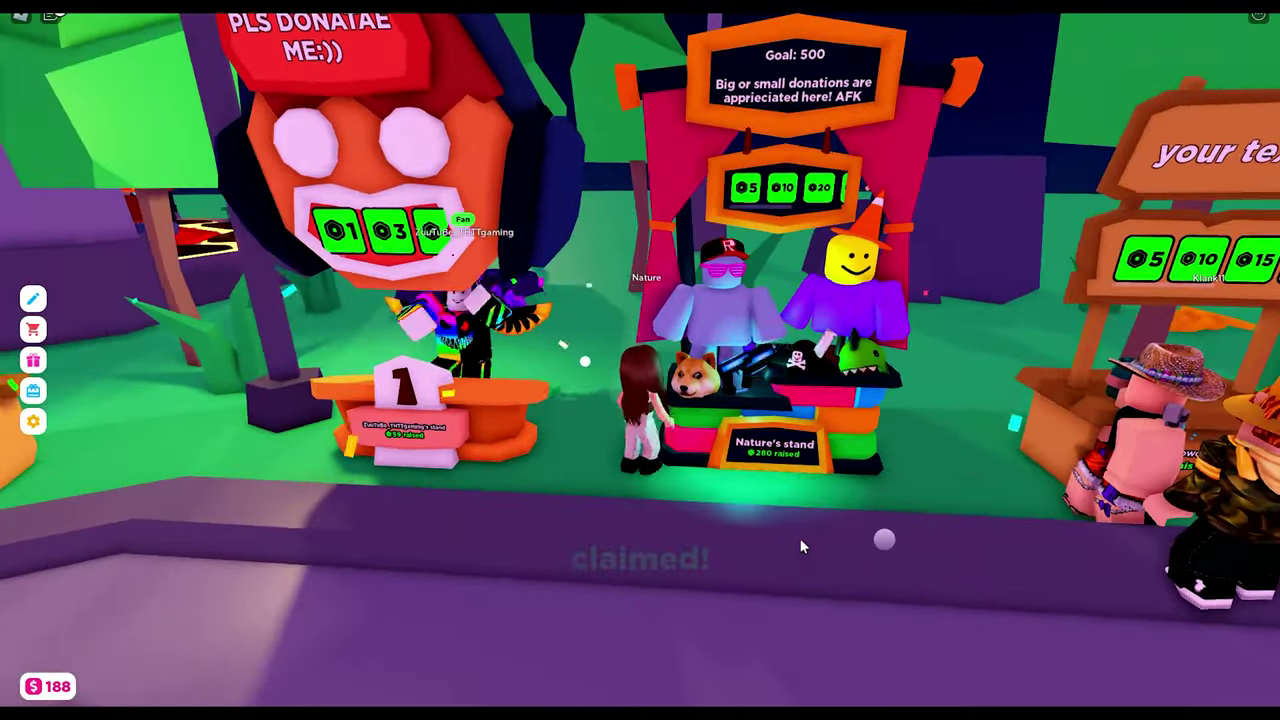
{"action": "scroll", "coordinate": [801, 545], "scroll_direction": "down", "scroll_amount": 3}
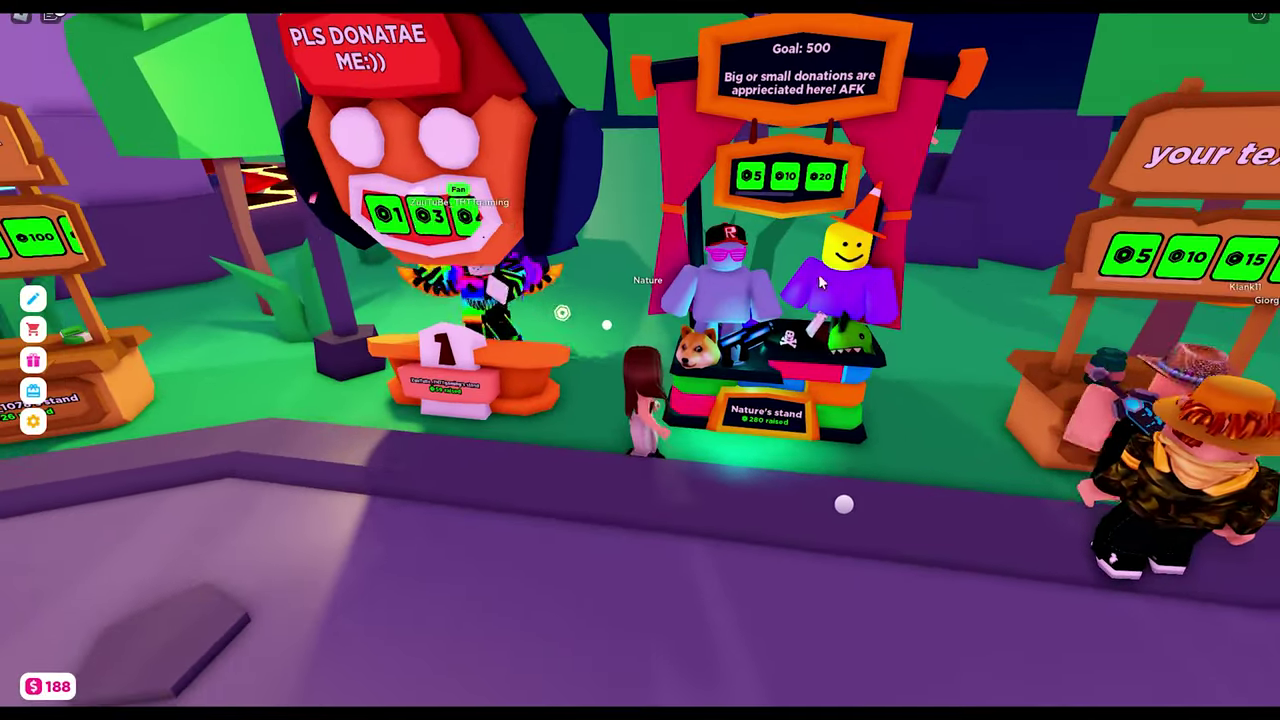
{"action": "scroll", "coordinate": [789, 190], "scroll_direction": "up", "scroll_amount": 3}
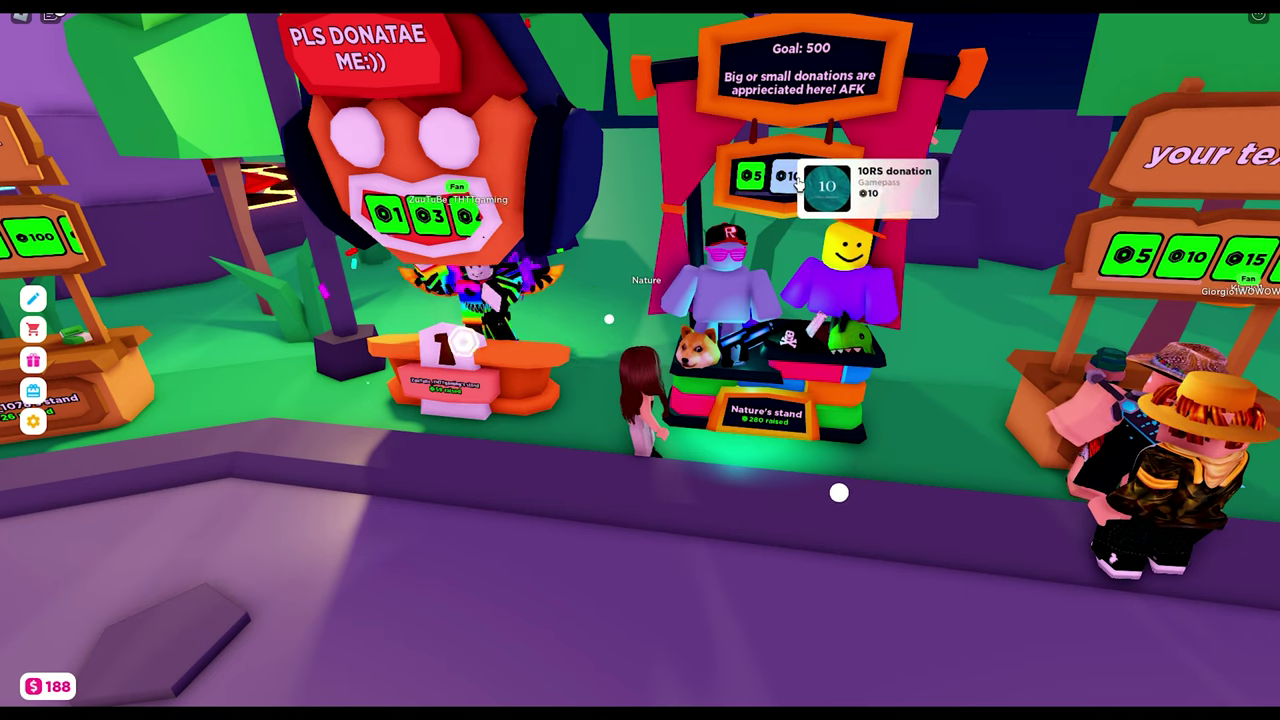
{"action": "scroll", "coordinate": [815, 180], "scroll_direction": "down", "scroll_amount": 3}
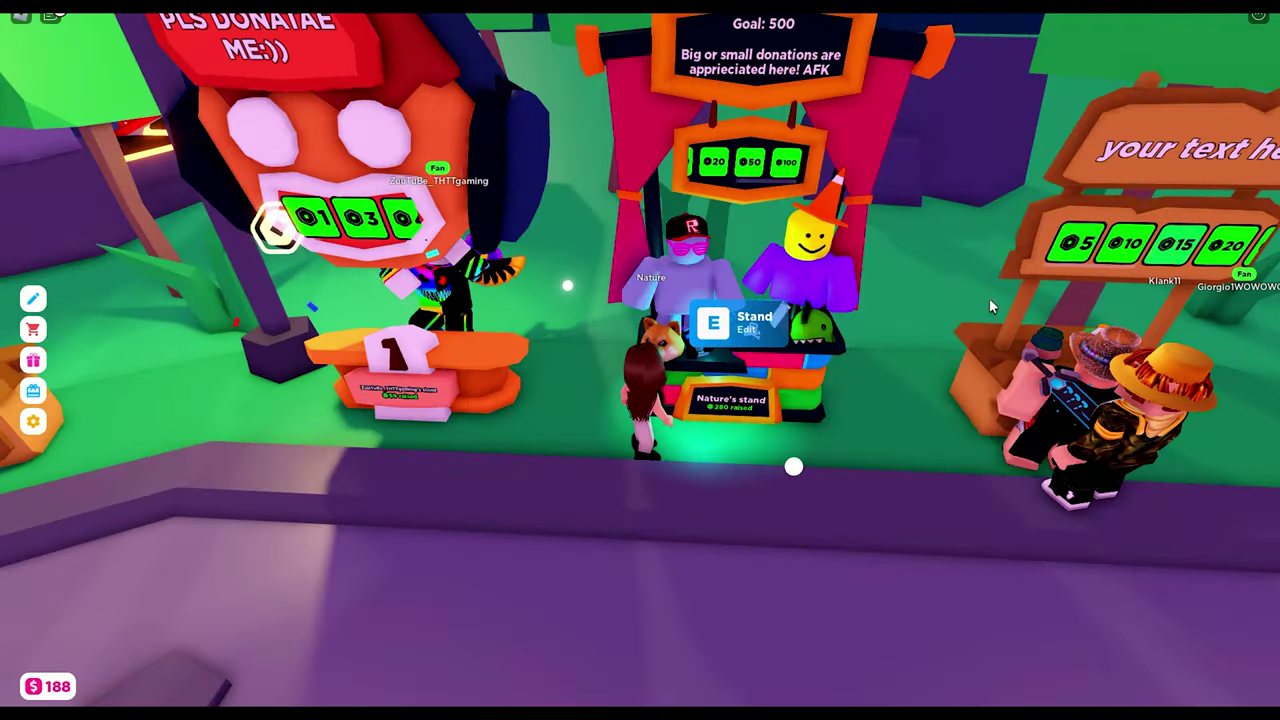
{"action": "scroll", "coordinate": [825, 336], "scroll_direction": "up", "scroll_amount": 5}
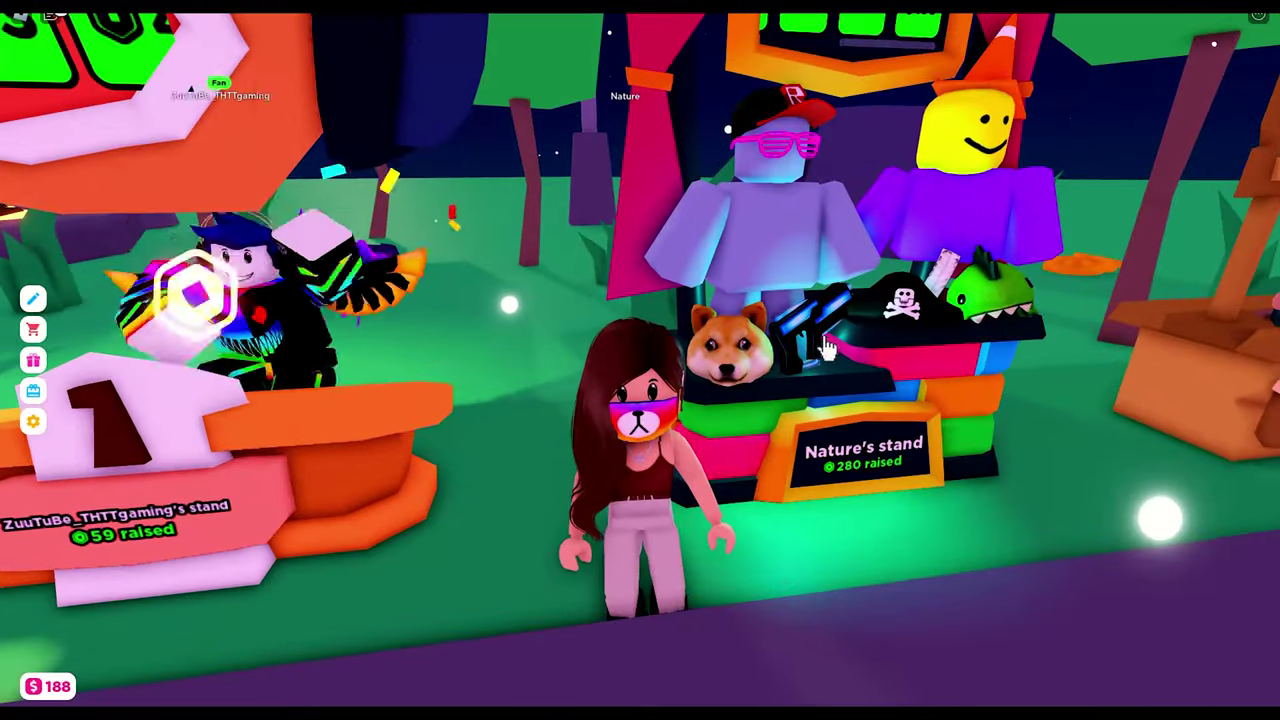
{"action": "scroll", "coordinate": [825, 345], "scroll_direction": "down", "scroll_amount": 2}
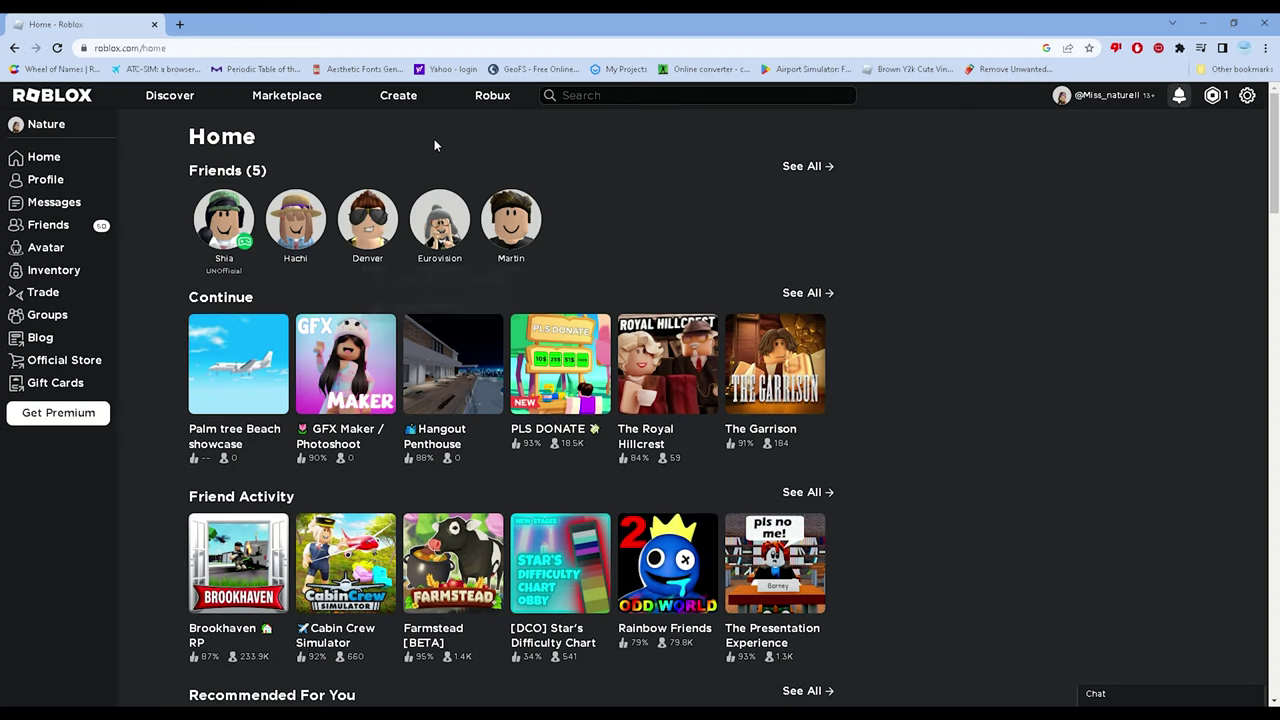
- Go to Create and open the Gothic Medieval Events place (showcase) overview with its description and dates
{"action": "left_click", "coordinate": [405, 98]}
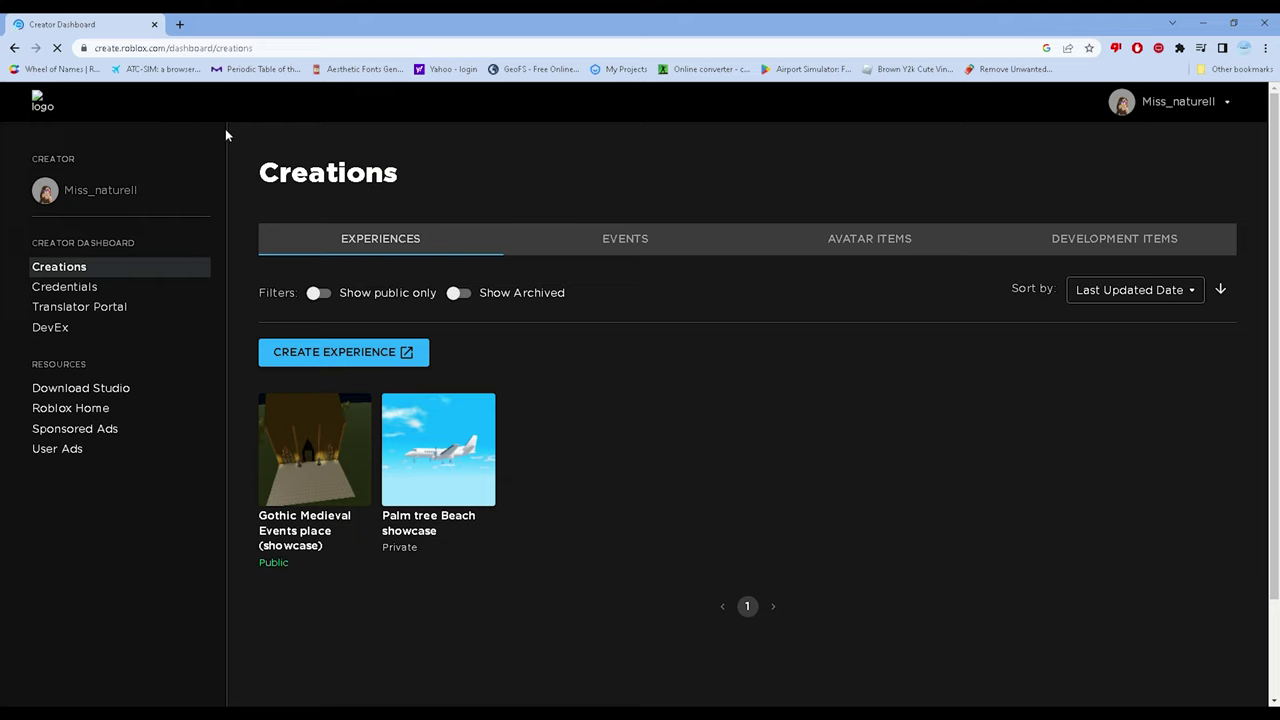
{"action": "mouse_move", "coordinate": [288, 416]}
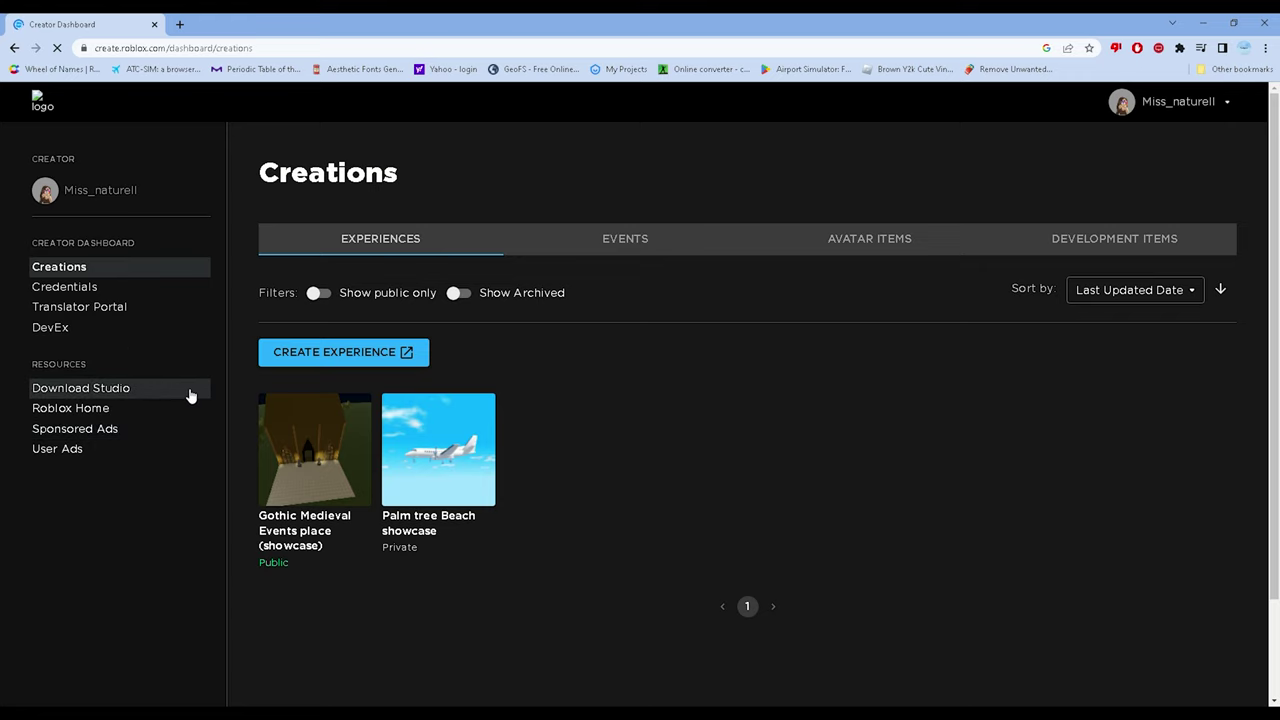
{"action": "left_click", "coordinate": [311, 457]}
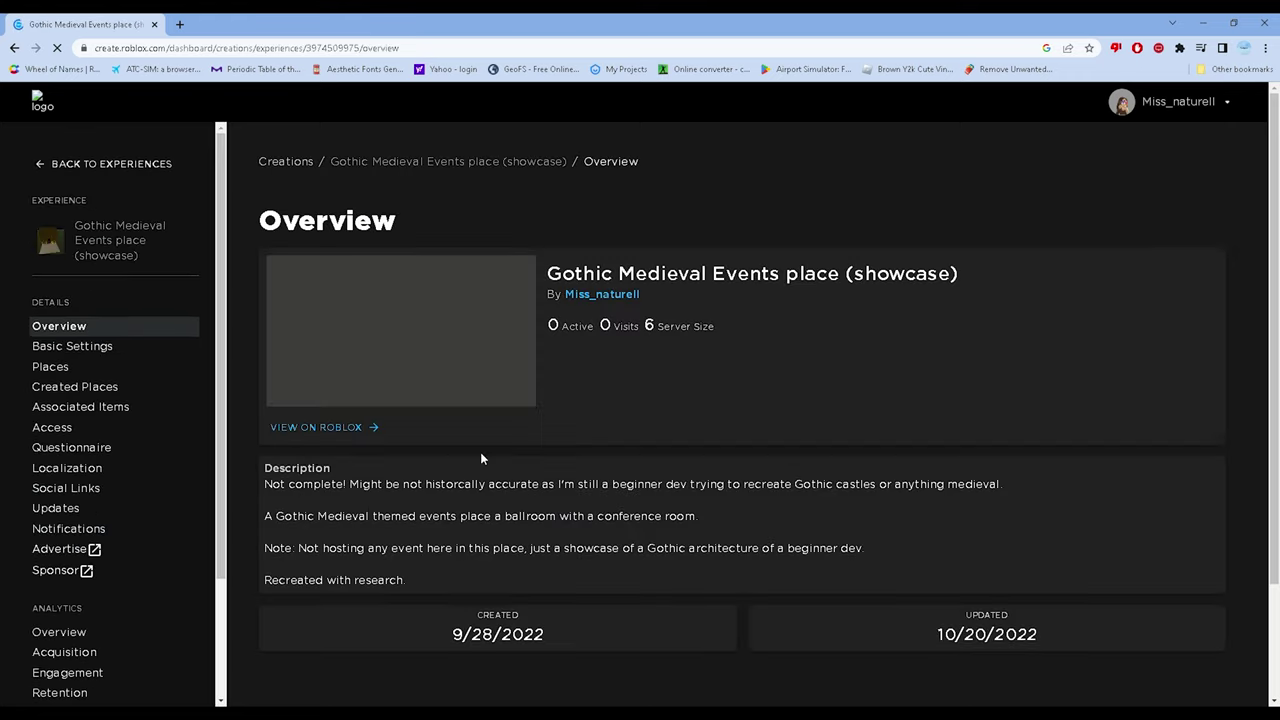
{"action": "scroll", "coordinate": [570, 484], "scroll_direction": "down", "scroll_amount": 2}
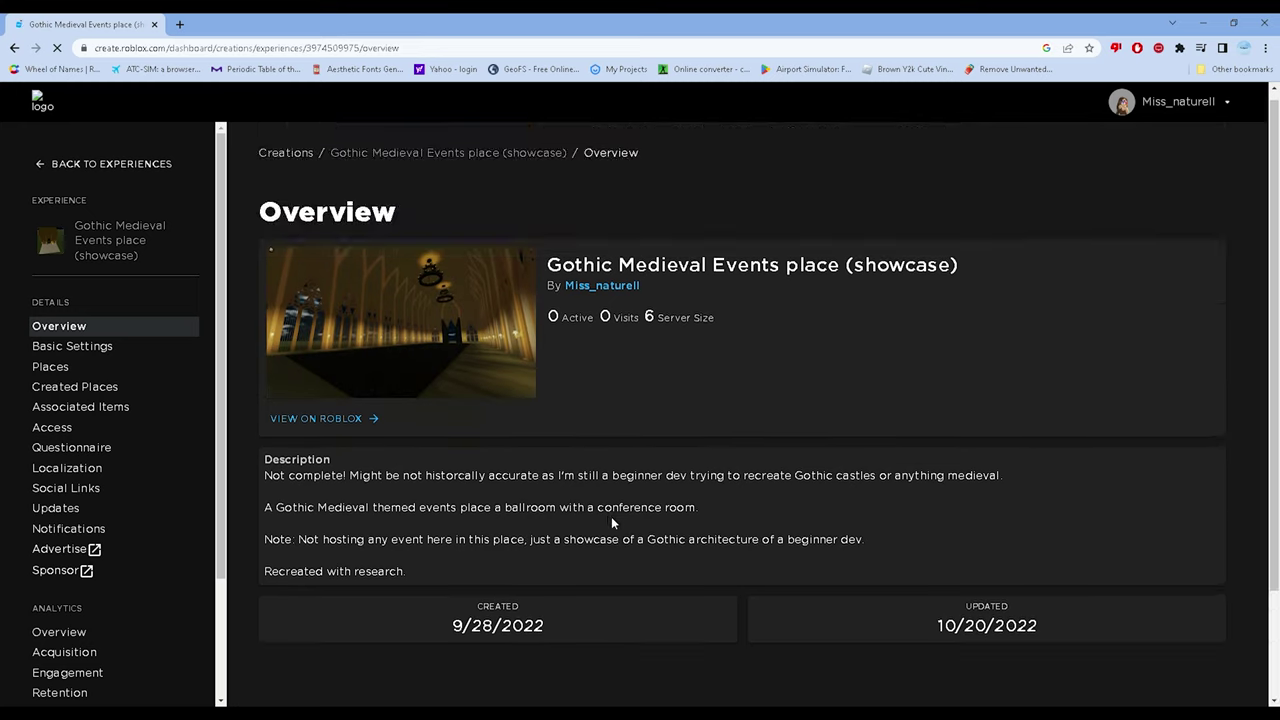
{"action": "scroll", "coordinate": [612, 517], "scroll_direction": "down", "scroll_amount": 2}
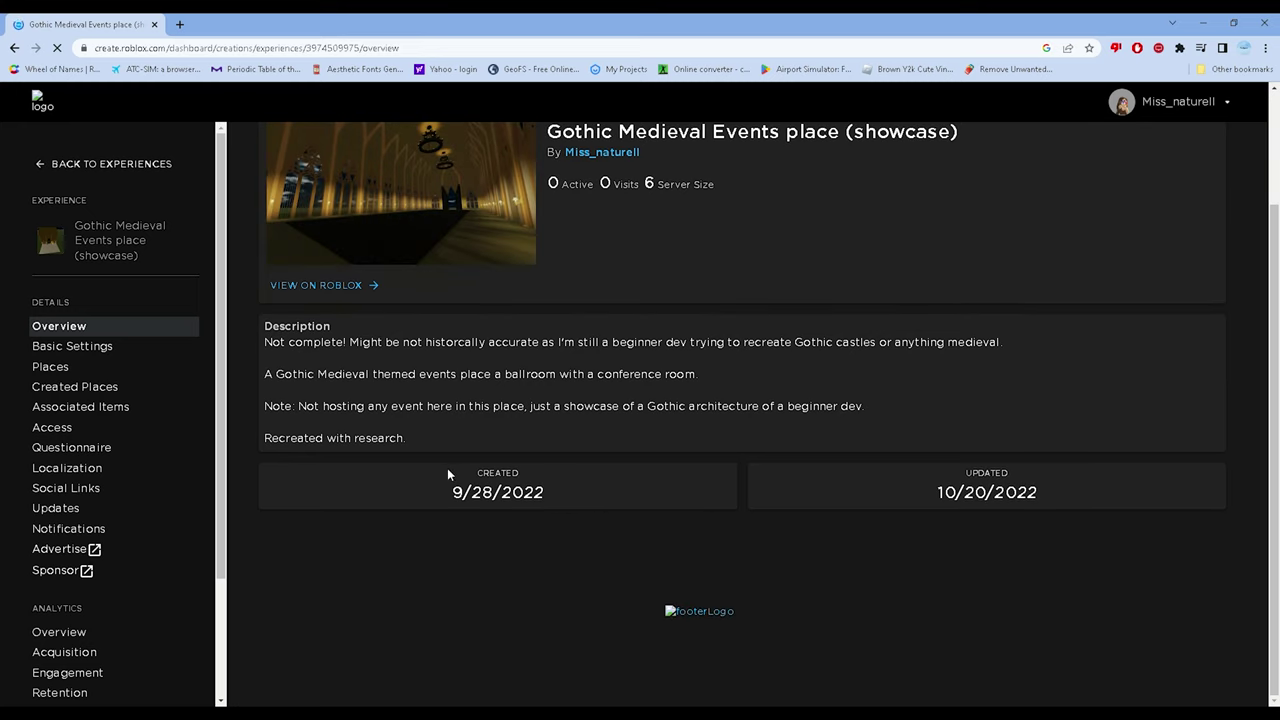
{"action": "scroll", "coordinate": [470, 482], "scroll_direction": "up", "scroll_amount": 1}
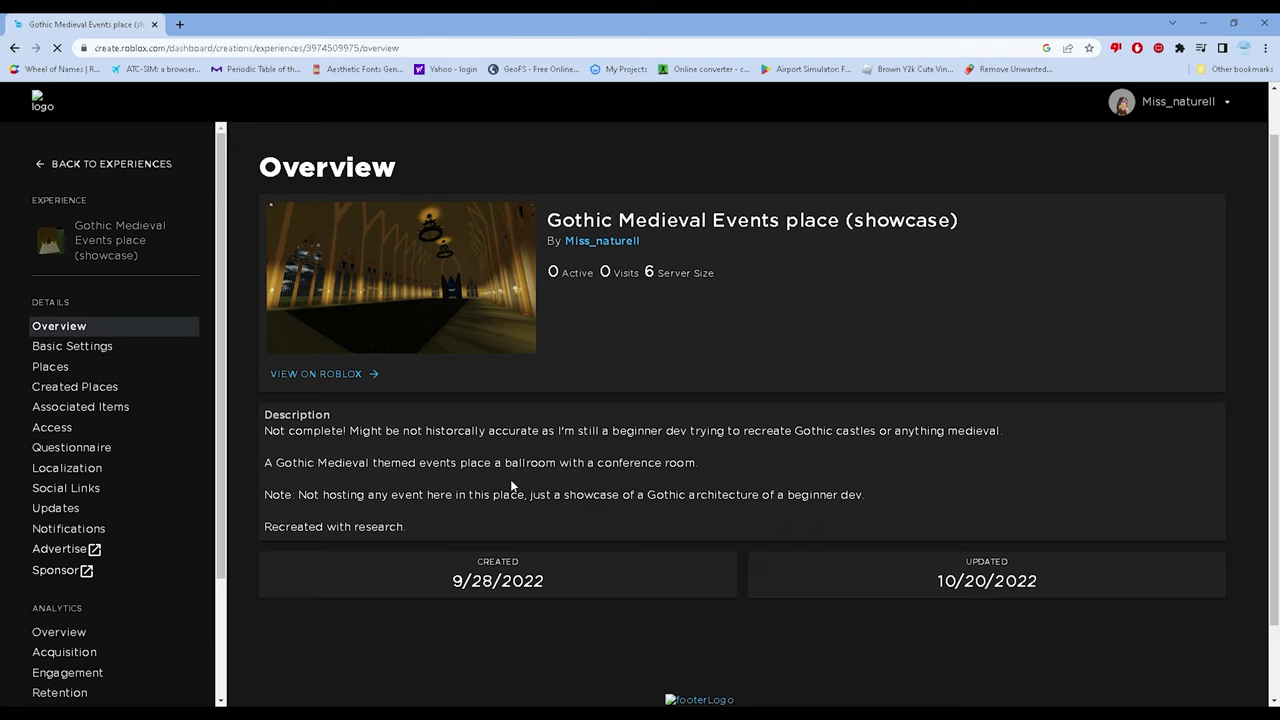
- Under Associated Items, go to the Passes tab and start creating a new pass
{"action": "left_click", "coordinate": [147, 416]}
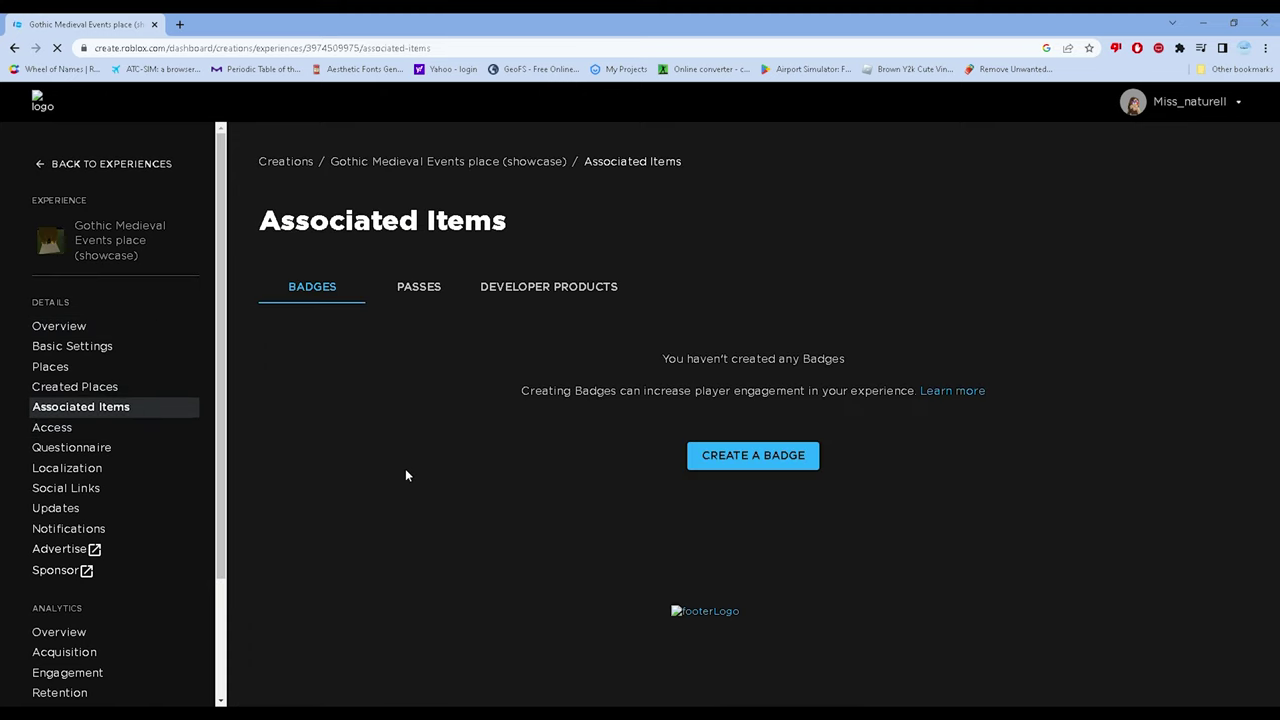
{"action": "left_click", "coordinate": [436, 300]}
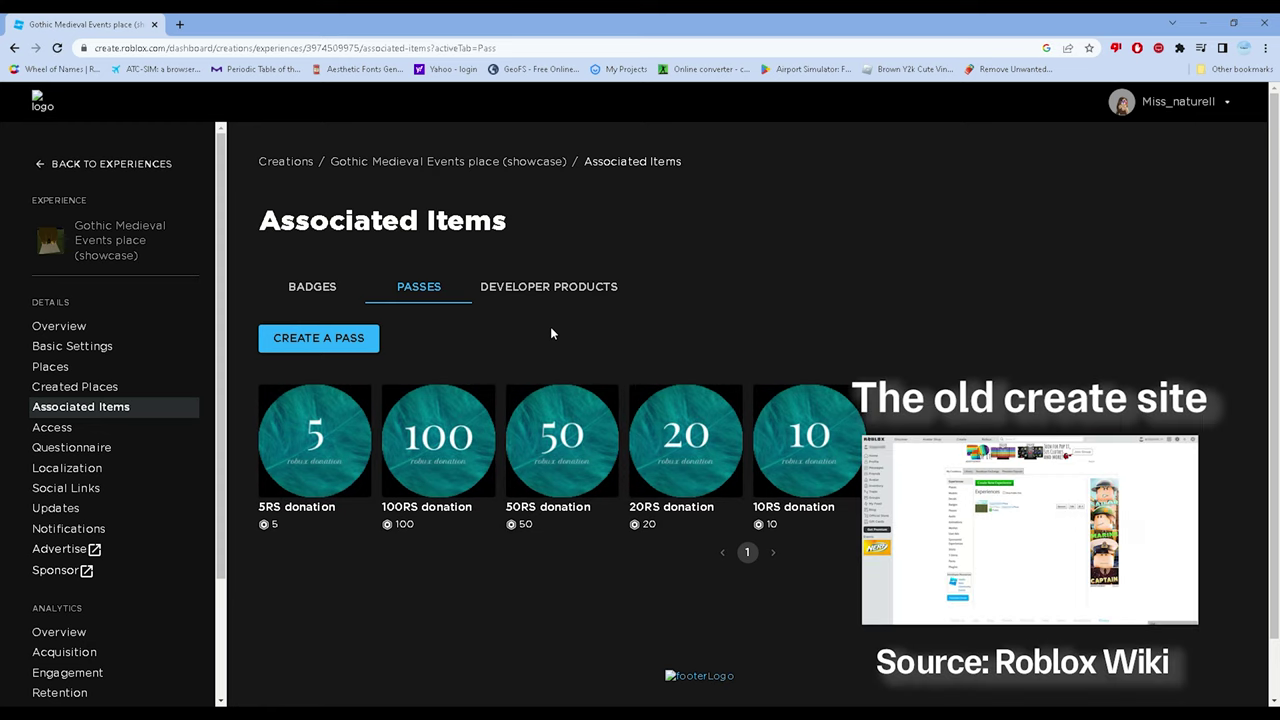
{"action": "left_click", "coordinate": [337, 340]}
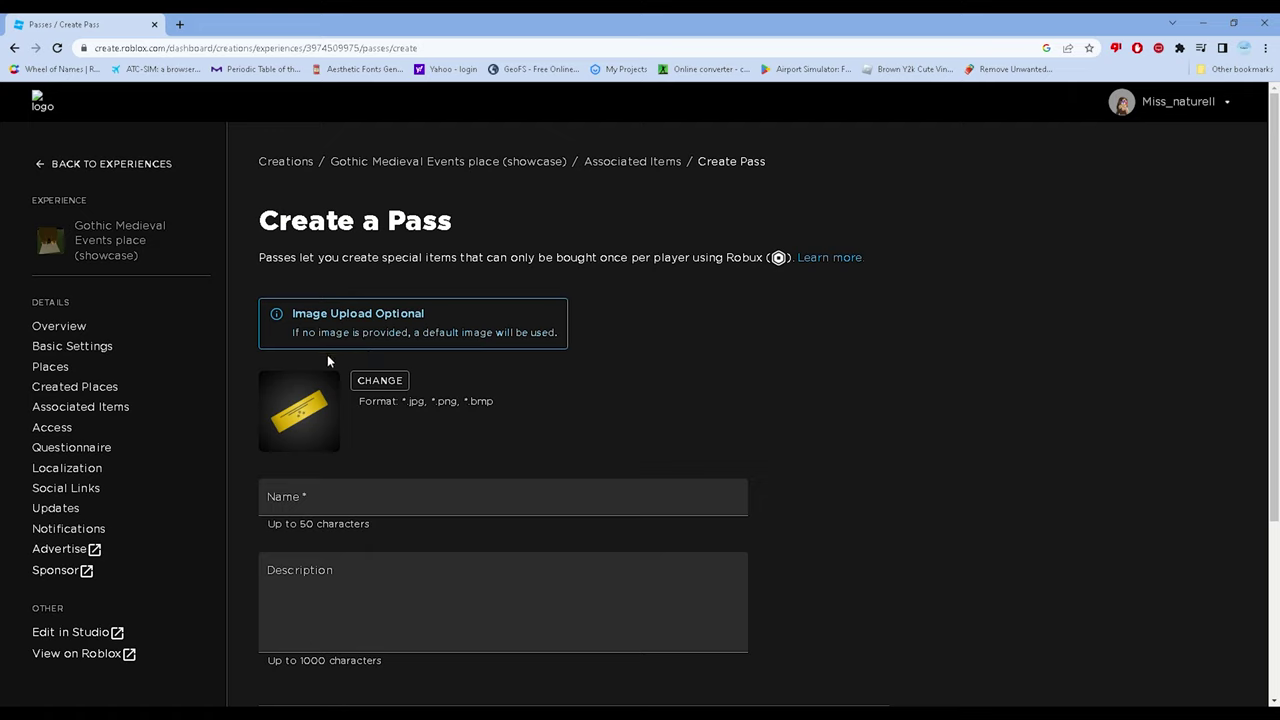
- Name the new pass '300 robux donation'
{"action": "left_click_drag", "start_coordinate": [306, 338], "coordinate": [430, 338]}
{"action": "left_click", "coordinate": [469, 340]}
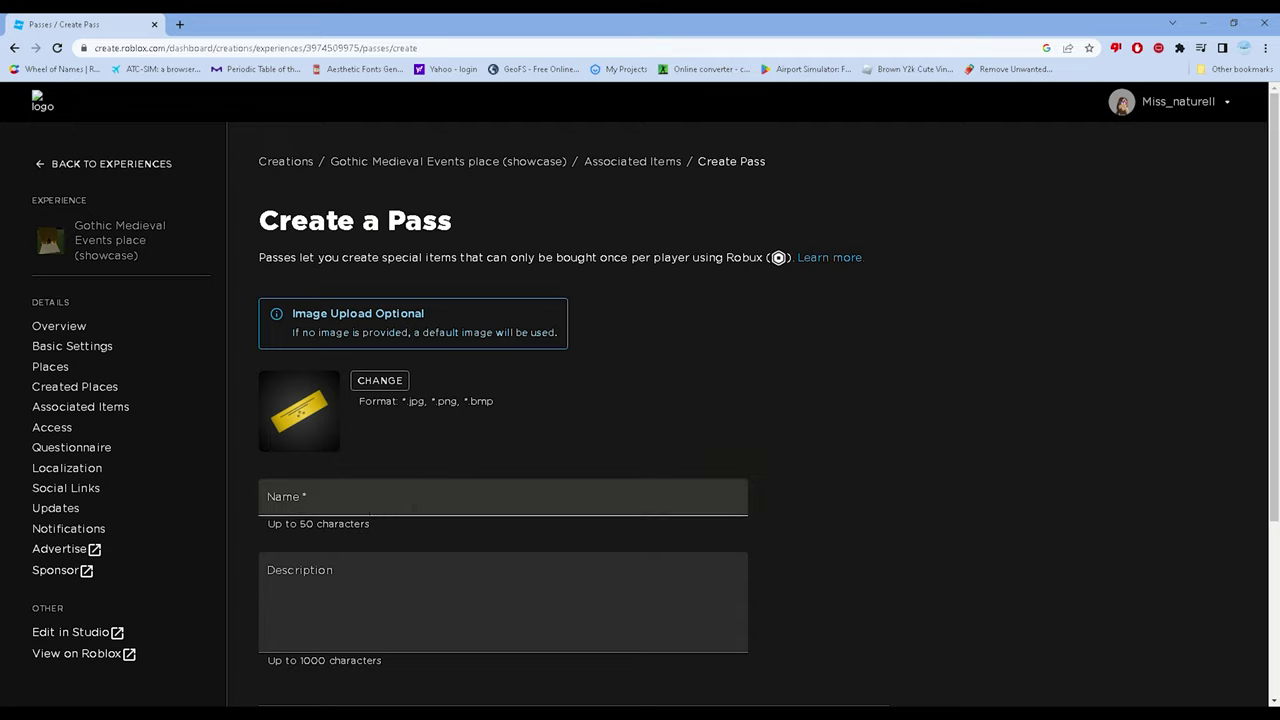
{"action": "left_click", "coordinate": [370, 506]}
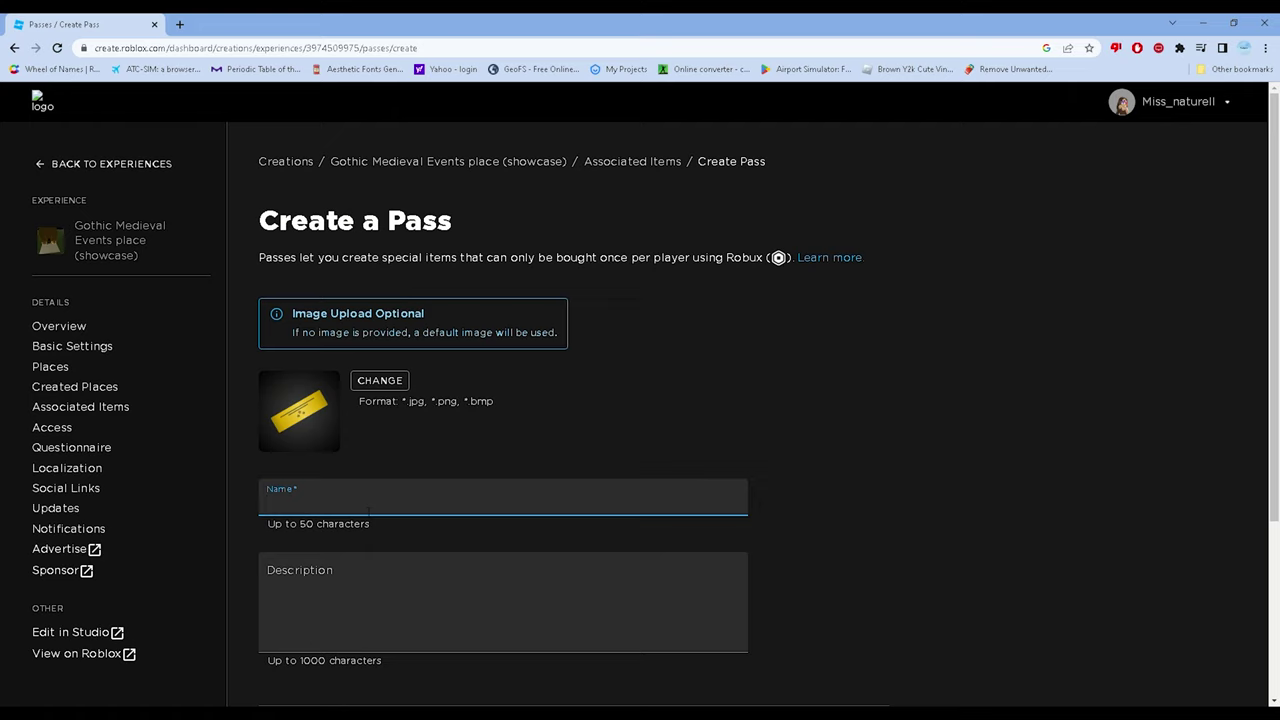
{"action": "type", "text": "300 robux donation"}
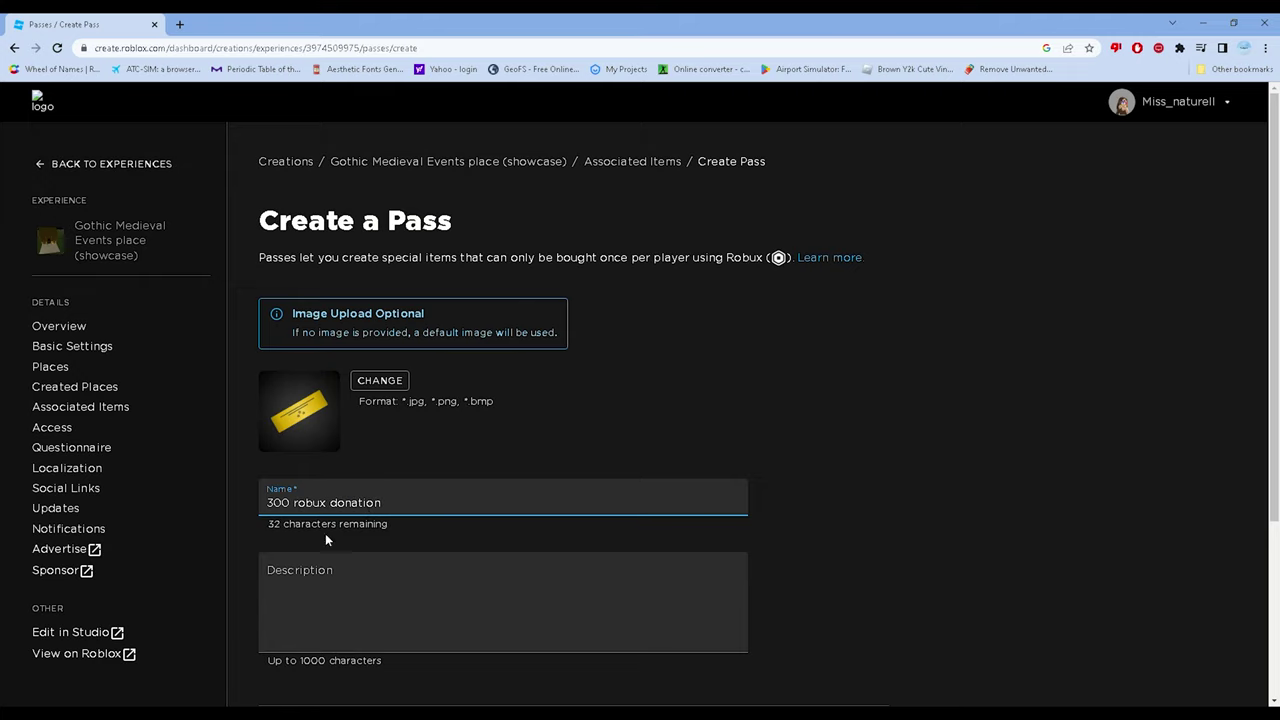
- Enter 'New bigger donation' as the pass description
{"action": "scroll", "coordinate": [408, 443], "scroll_direction": "down", "scroll_amount": 2}
{"action": "left_click", "coordinate": [408, 443]}
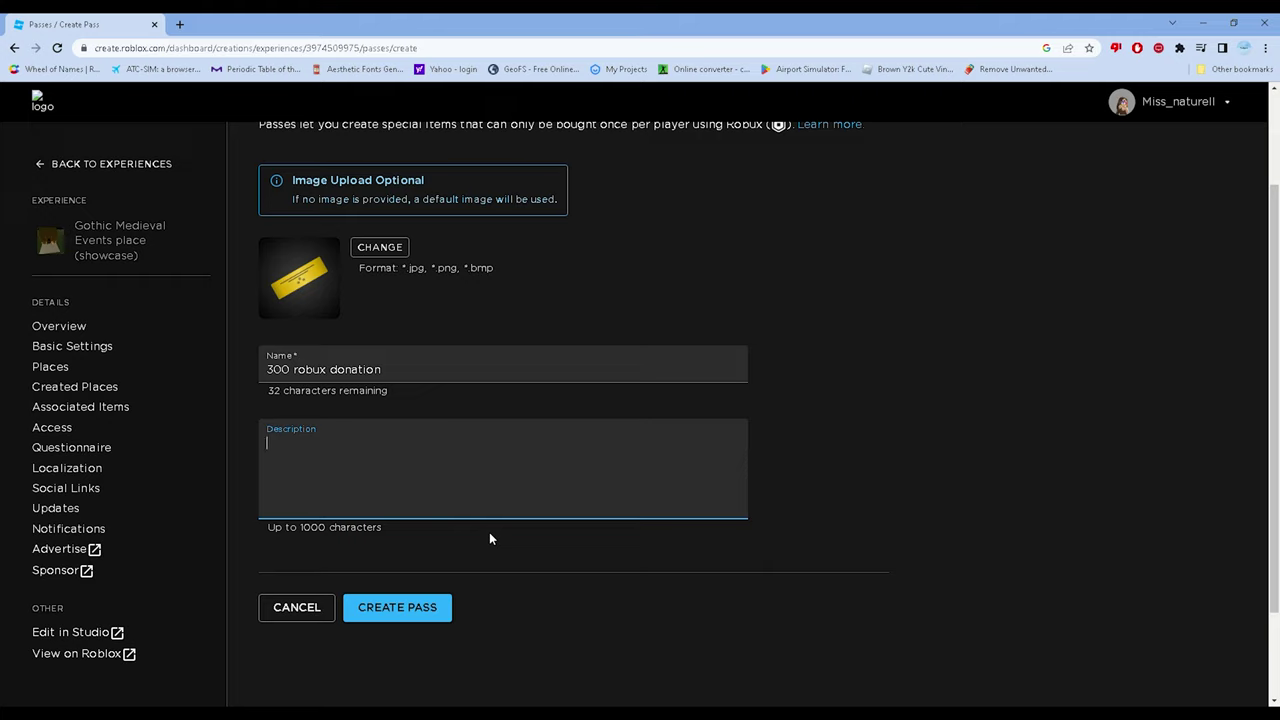
{"action": "type", "text": "A"}
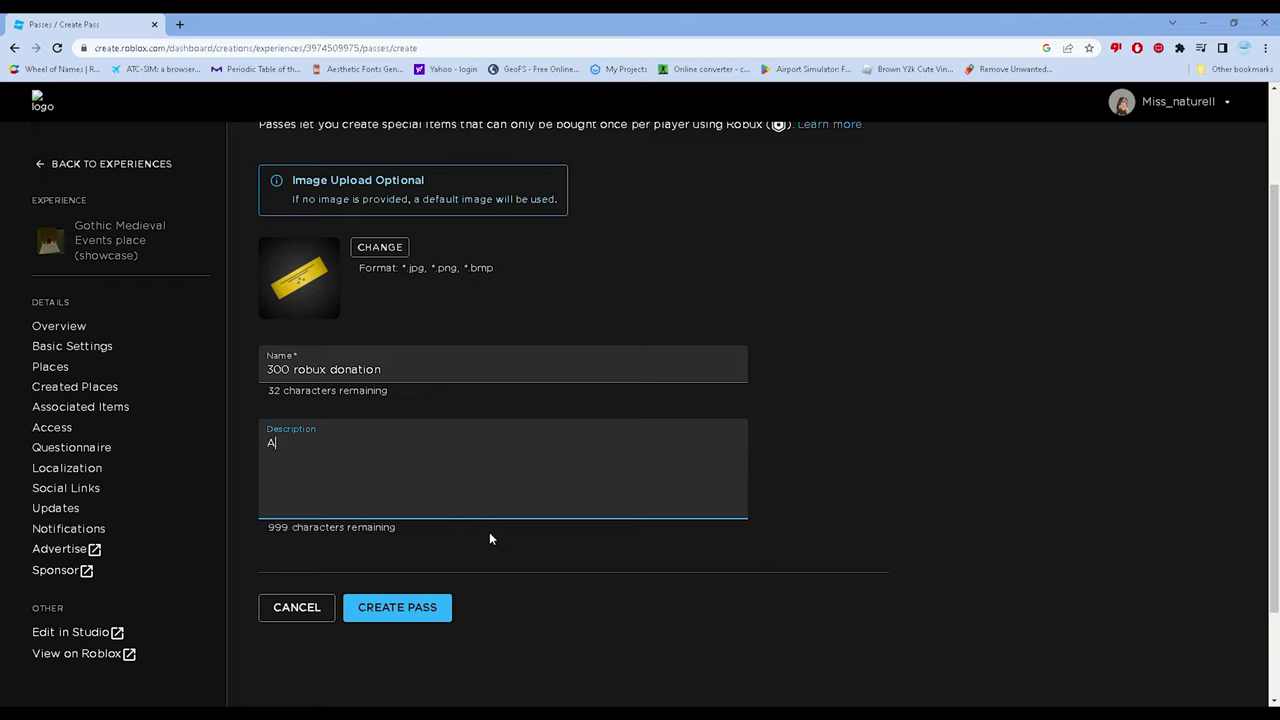
{"action": "key", "text": "BackSpace"}
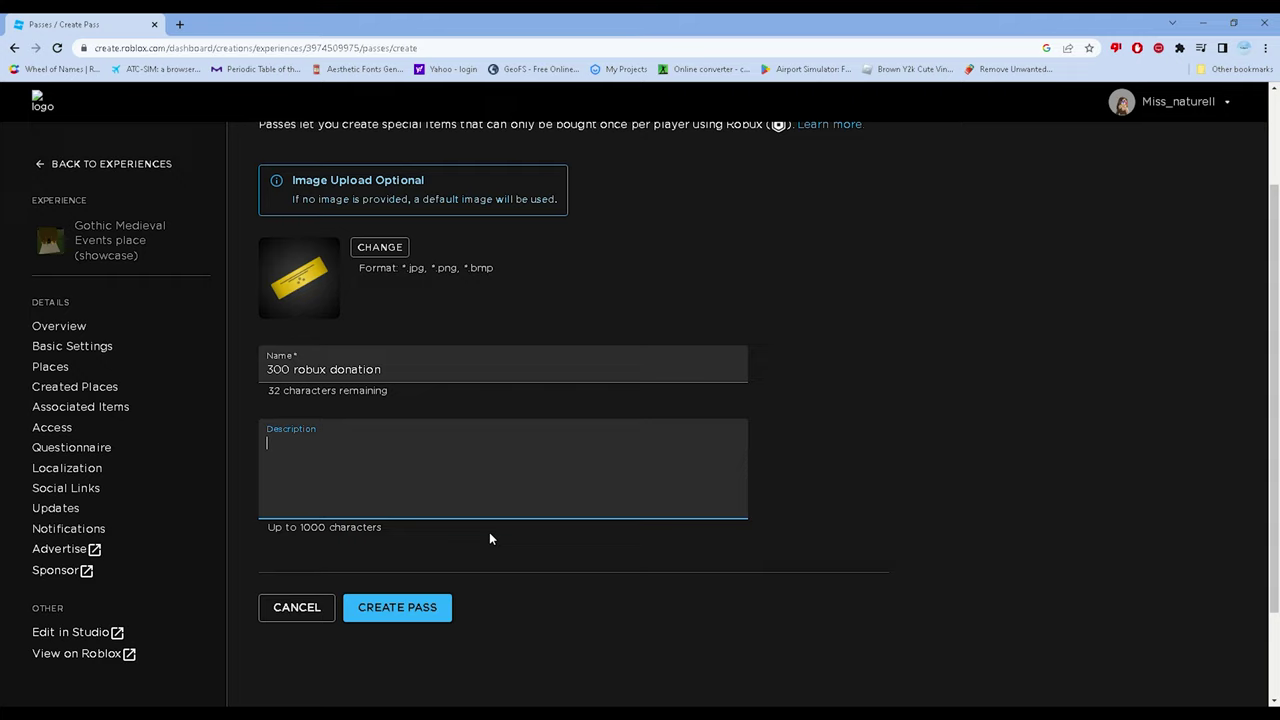
{"action": "type", "text": "New bigger "}
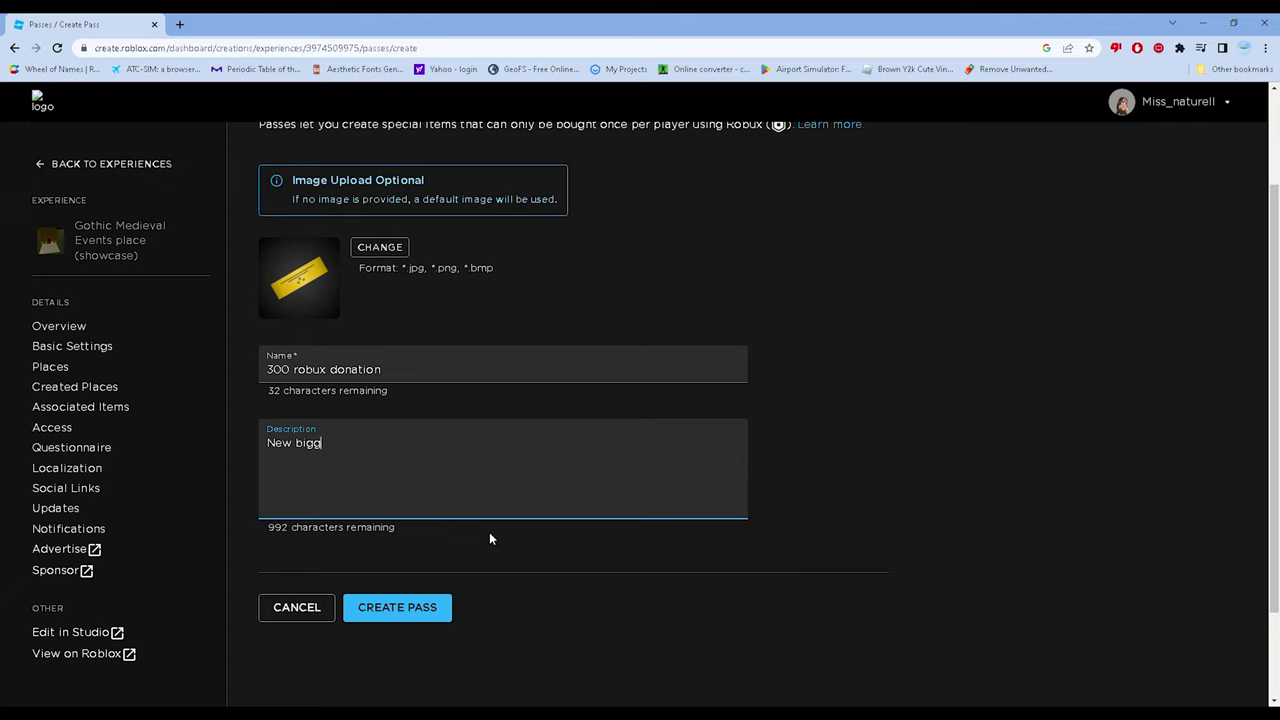
{"action": "type", "text": "donation"}
- Preview the downloaded 300RS donation.jpeg in a tab, then return to the pass form
{"action": "scroll", "coordinate": [489, 541], "scroll_direction": "up", "scroll_amount": 1}
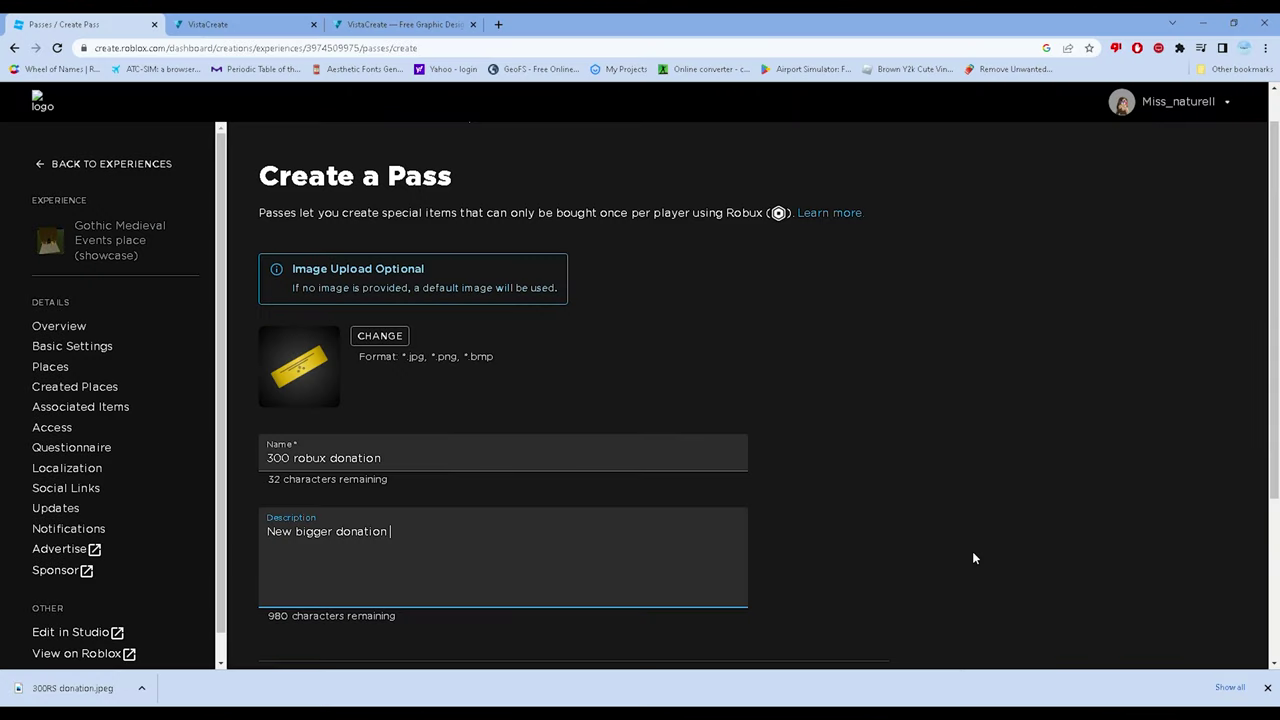
{"action": "left_click_drag", "start_coordinate": [70, 688], "coordinate": [400, 340]}
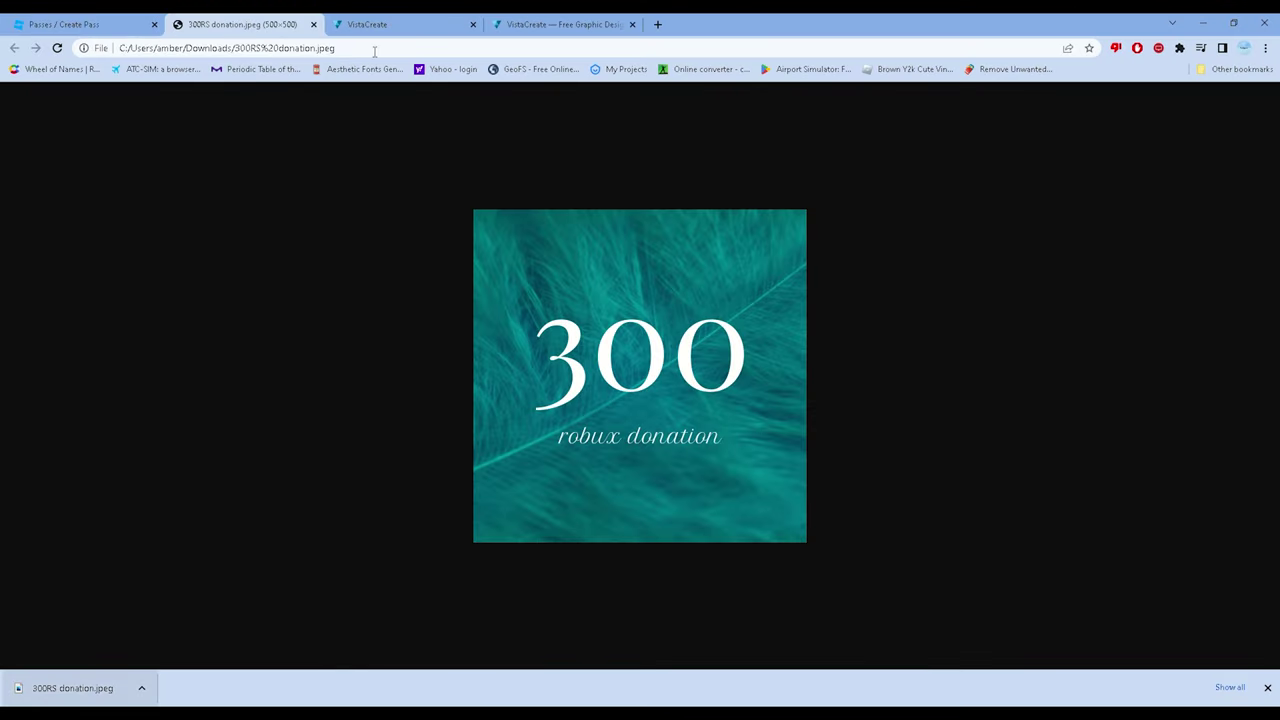
{"action": "left_click", "coordinate": [313, 24]}
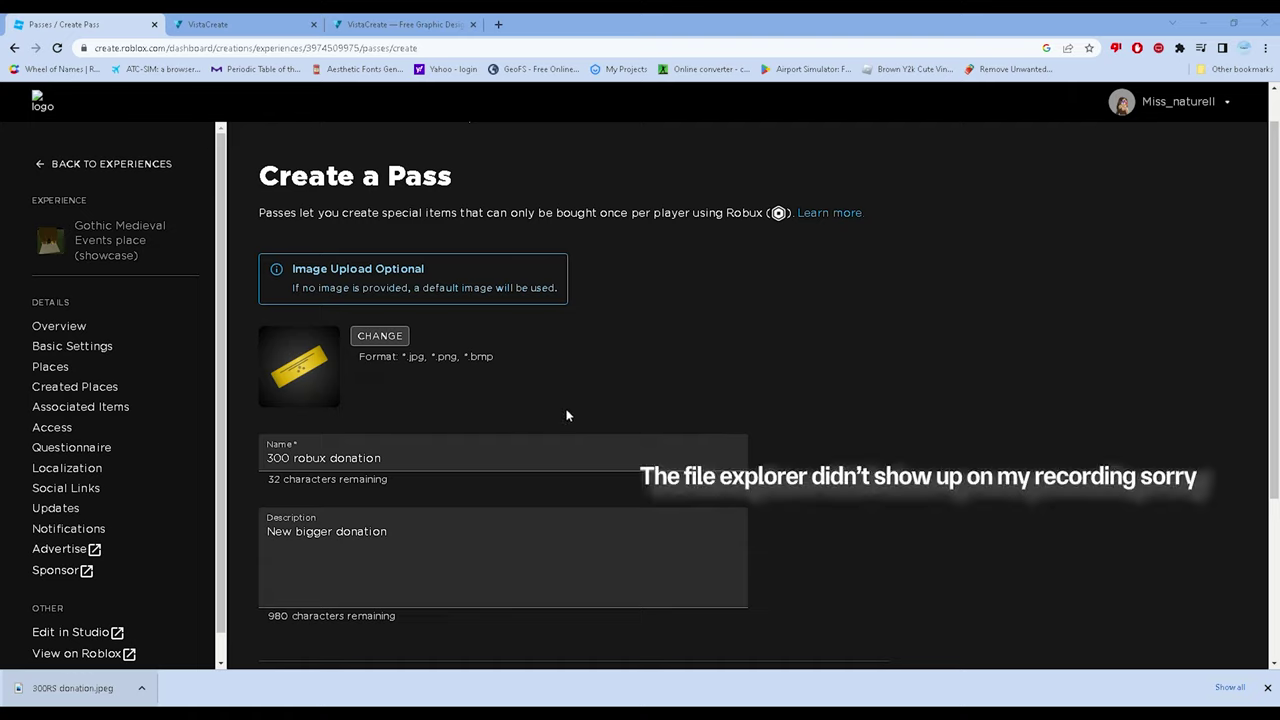
- Upload the teal 300 image as the pass picture and create the pass
{"action": "left_click", "coordinate": [607, 352]}
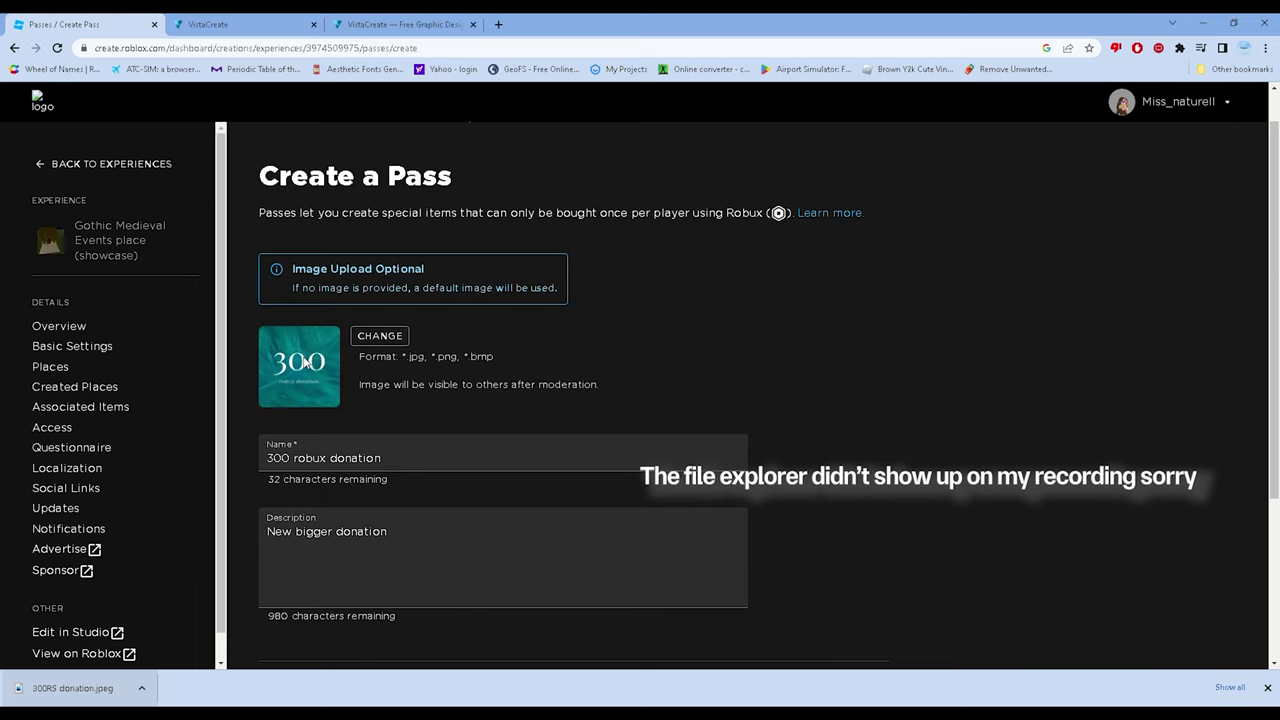
{"action": "scroll", "coordinate": [386, 429], "scroll_direction": "down", "scroll_amount": 3}
{"action": "scroll", "coordinate": [349, 491], "scroll_direction": "up", "scroll_amount": 1}
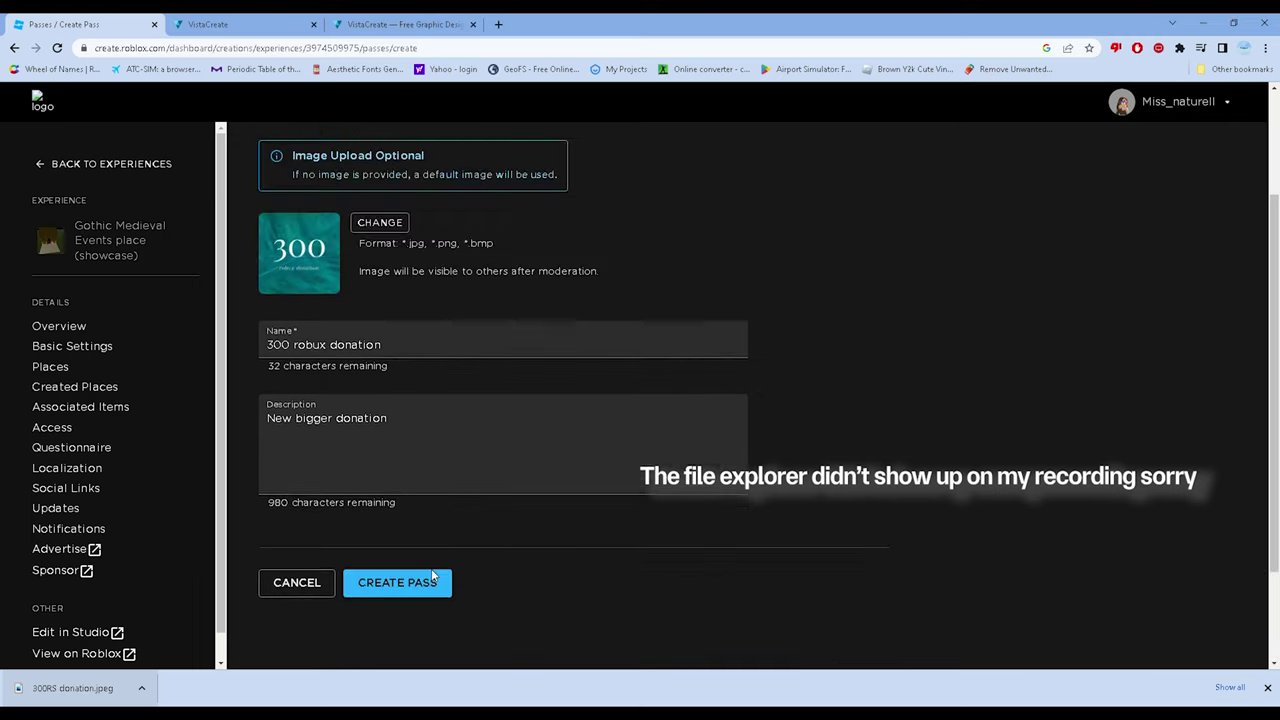
{"action": "left_click", "coordinate": [426, 598]}
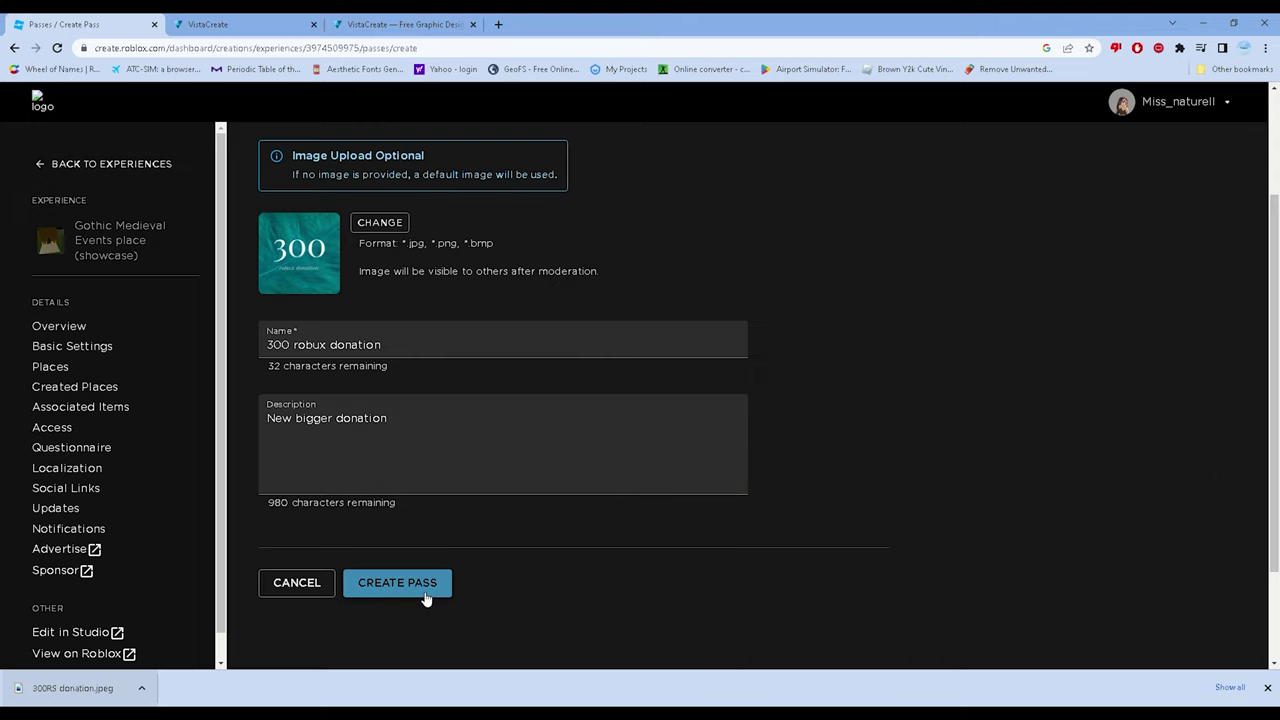
{"action": "left_click", "coordinate": [426, 598]}
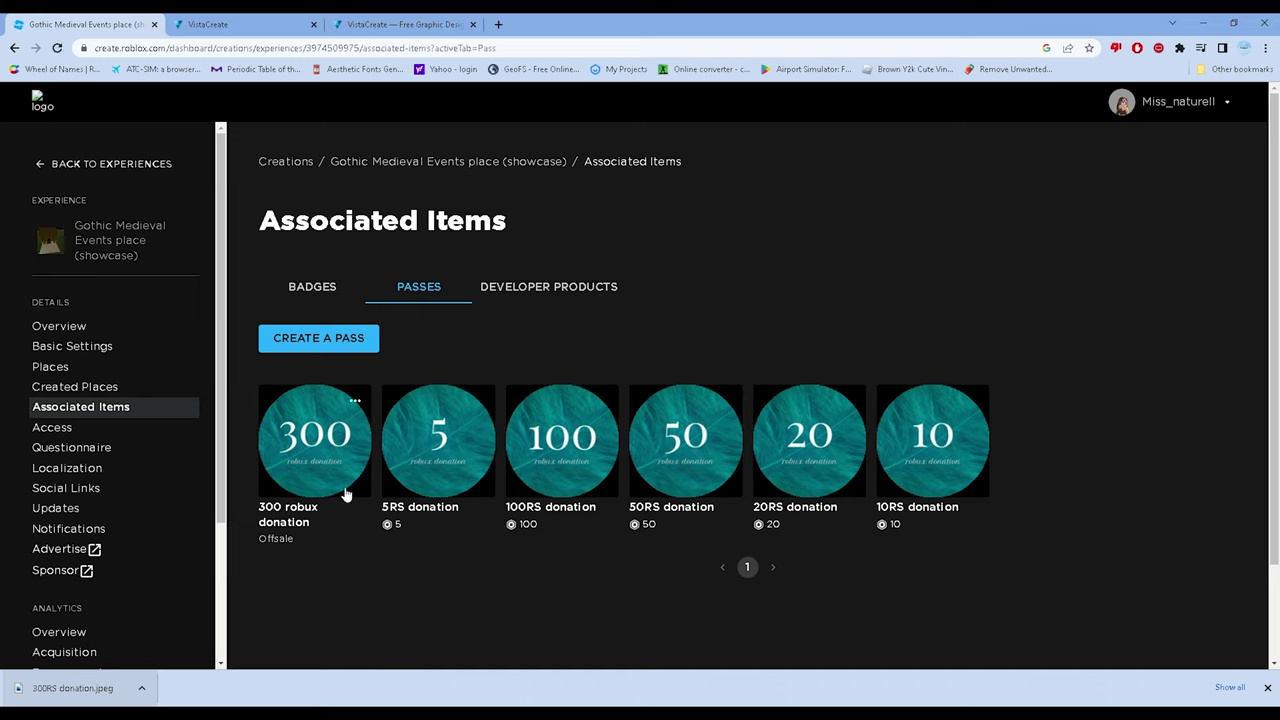
- Open the 300 robux donation pass and go to its Sales settings
{"action": "mouse_move", "coordinate": [338, 466]}
{"action": "left_click", "coordinate": [335, 445]}
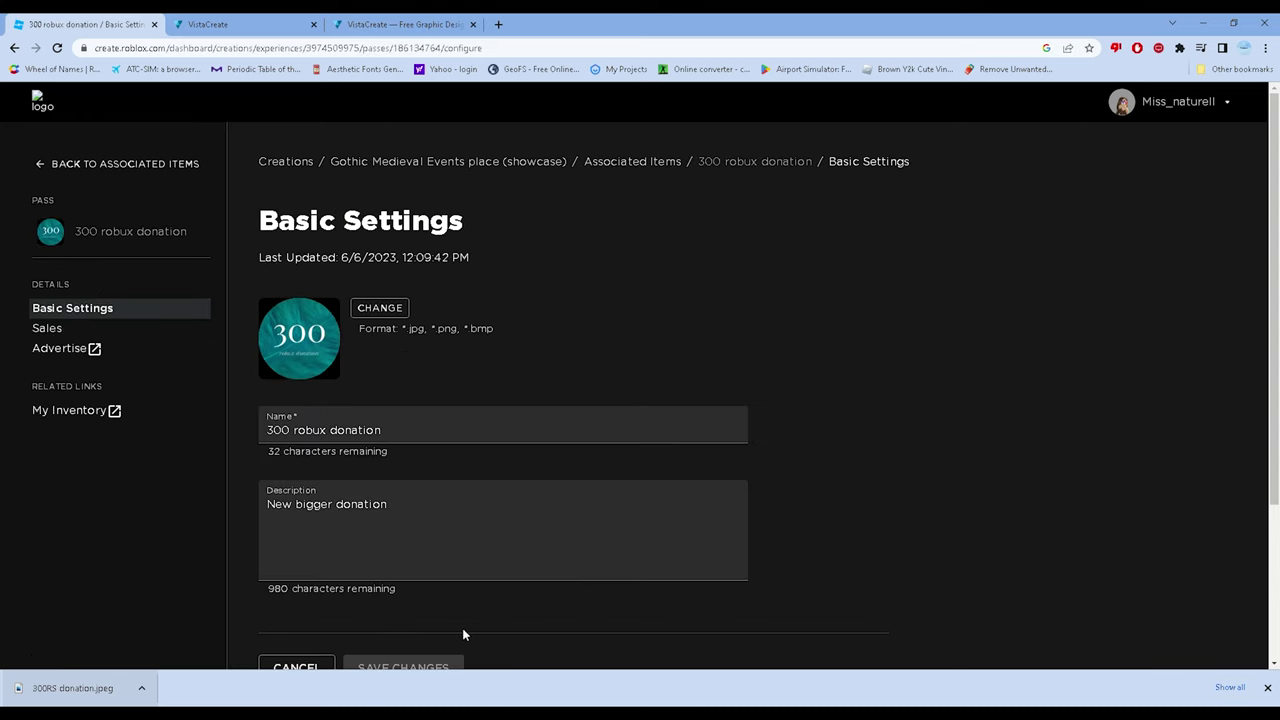
{"action": "scroll", "coordinate": [462, 628], "scroll_direction": "down", "scroll_amount": 2}
{"action": "scroll", "coordinate": [462, 628], "scroll_direction": "up", "scroll_amount": 1}
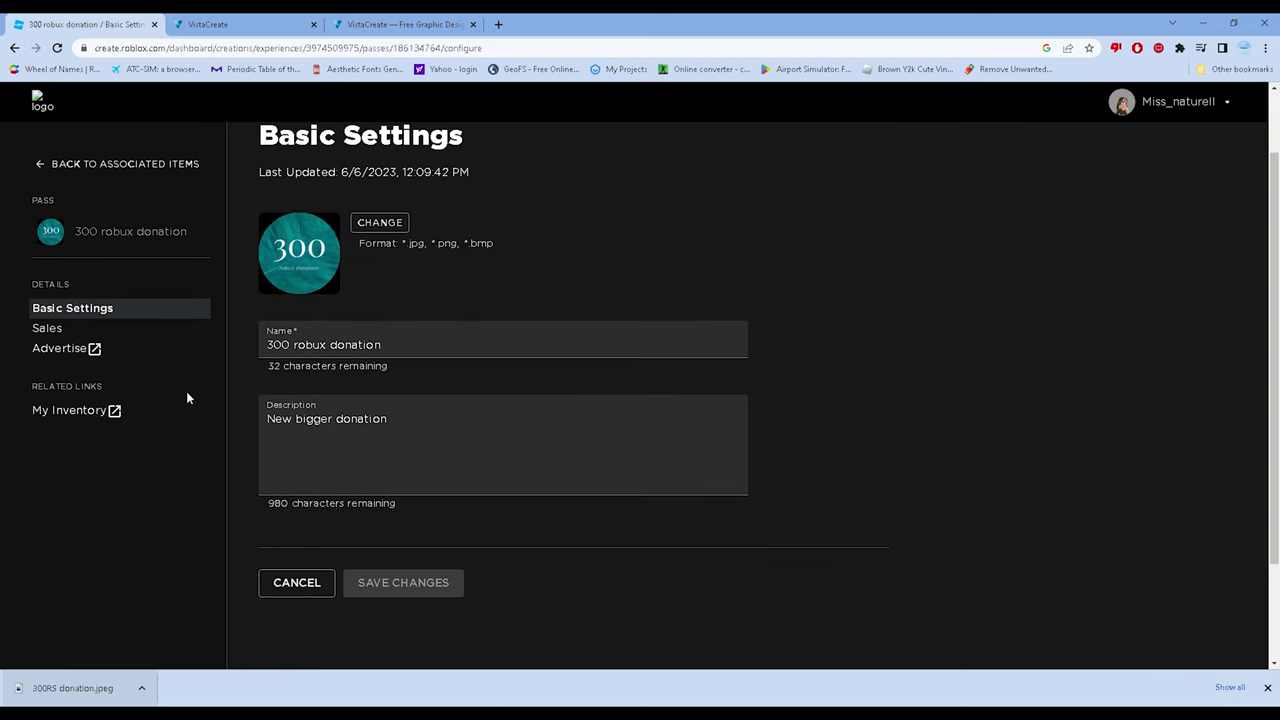
{"action": "left_click", "coordinate": [157, 334]}
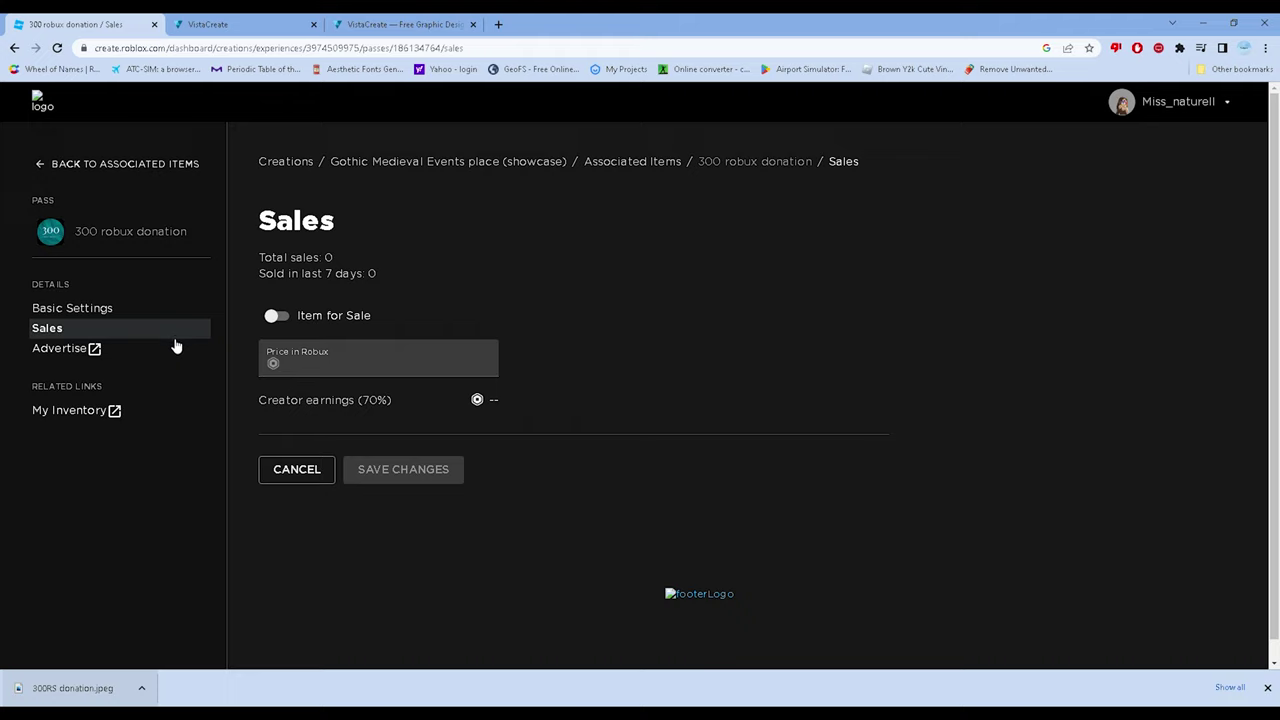
- Put the pass on sale for 300 Robux, save, and return to the passes list
{"action": "left_click", "coordinate": [276, 317]}
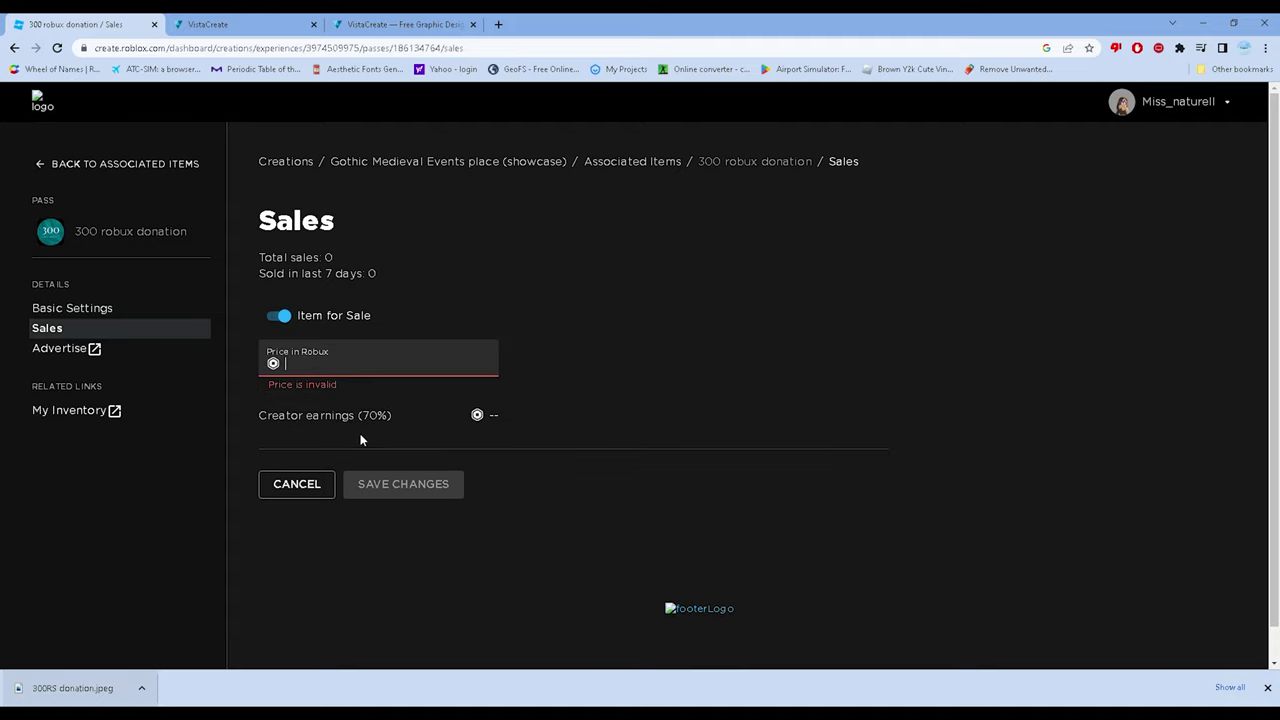
{"action": "type", "text": "300"}
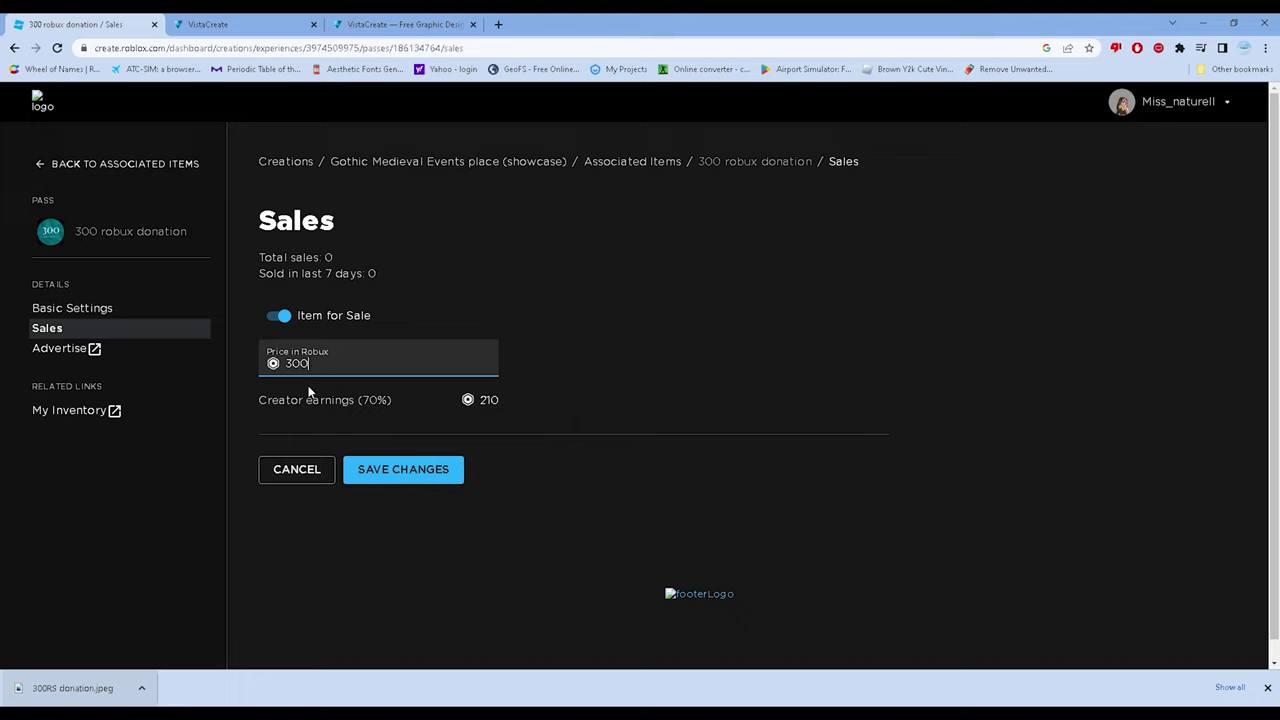
{"action": "left_click", "coordinate": [449, 475]}
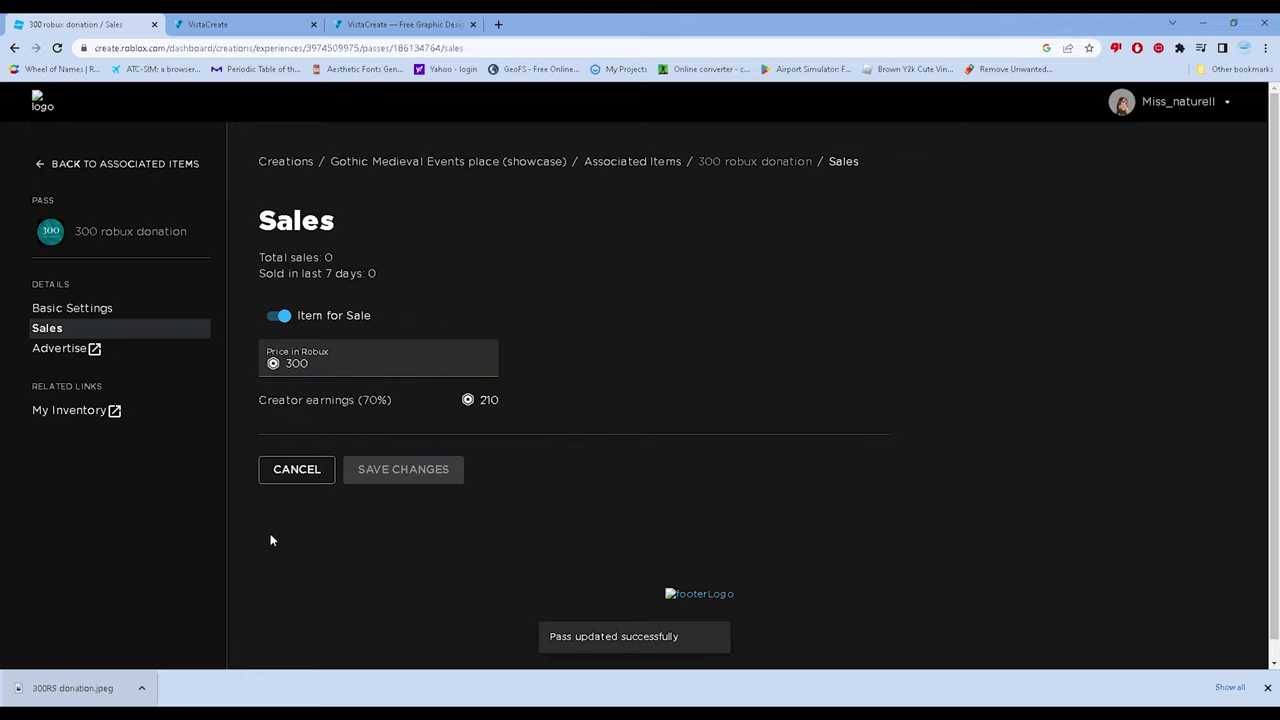
{"action": "left_click", "coordinate": [108, 309]}
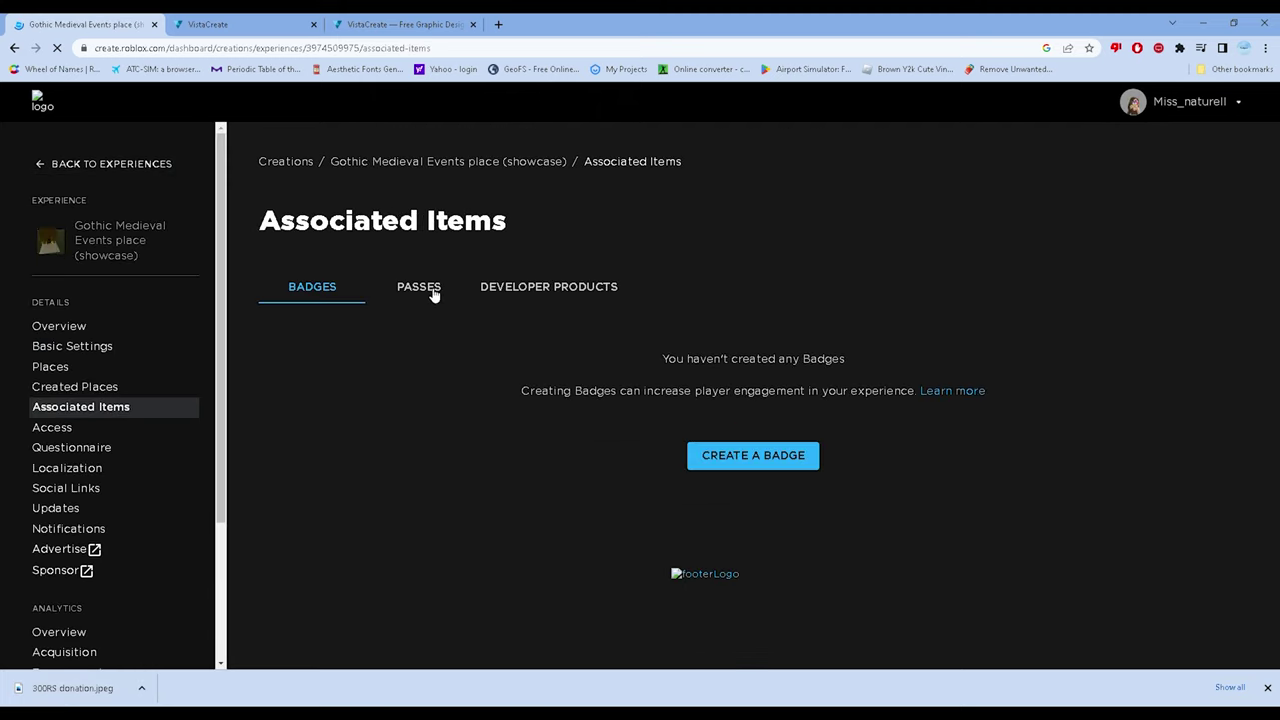
{"action": "left_click", "coordinate": [420, 288]}
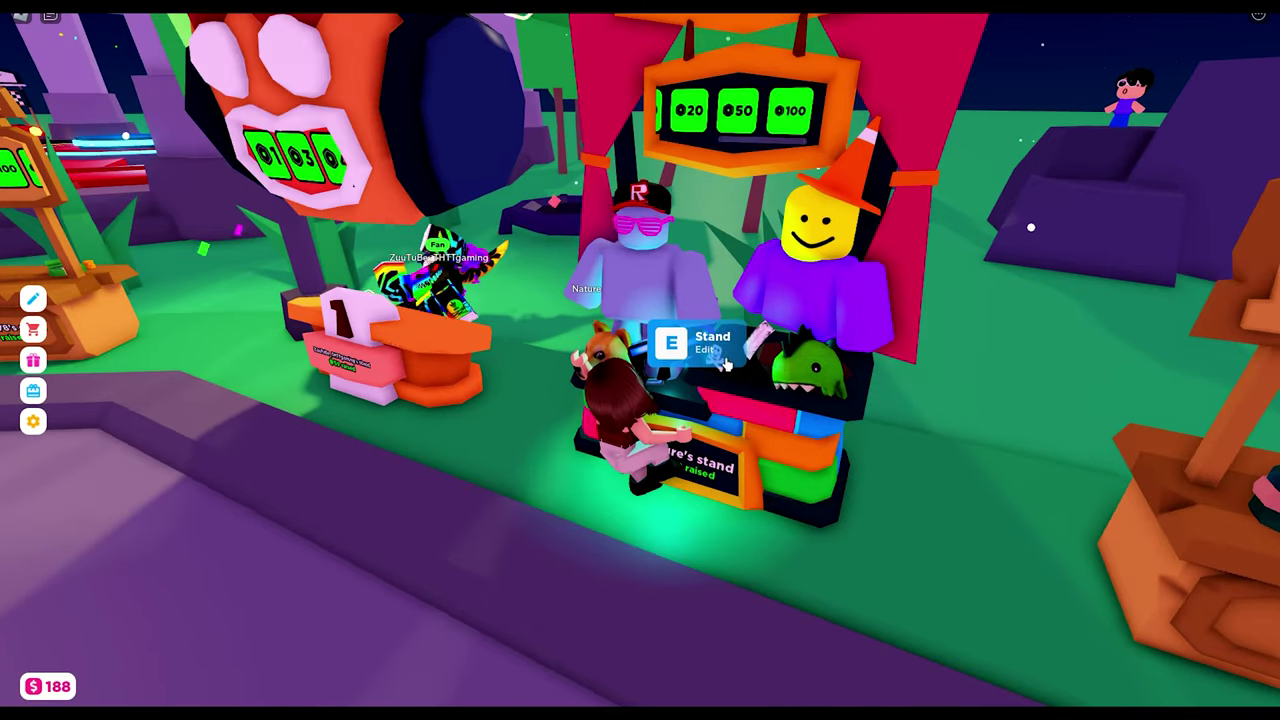
- Edit the booth and refresh its donation list to pull in the new pass
{"action": "key", "text": "e"}
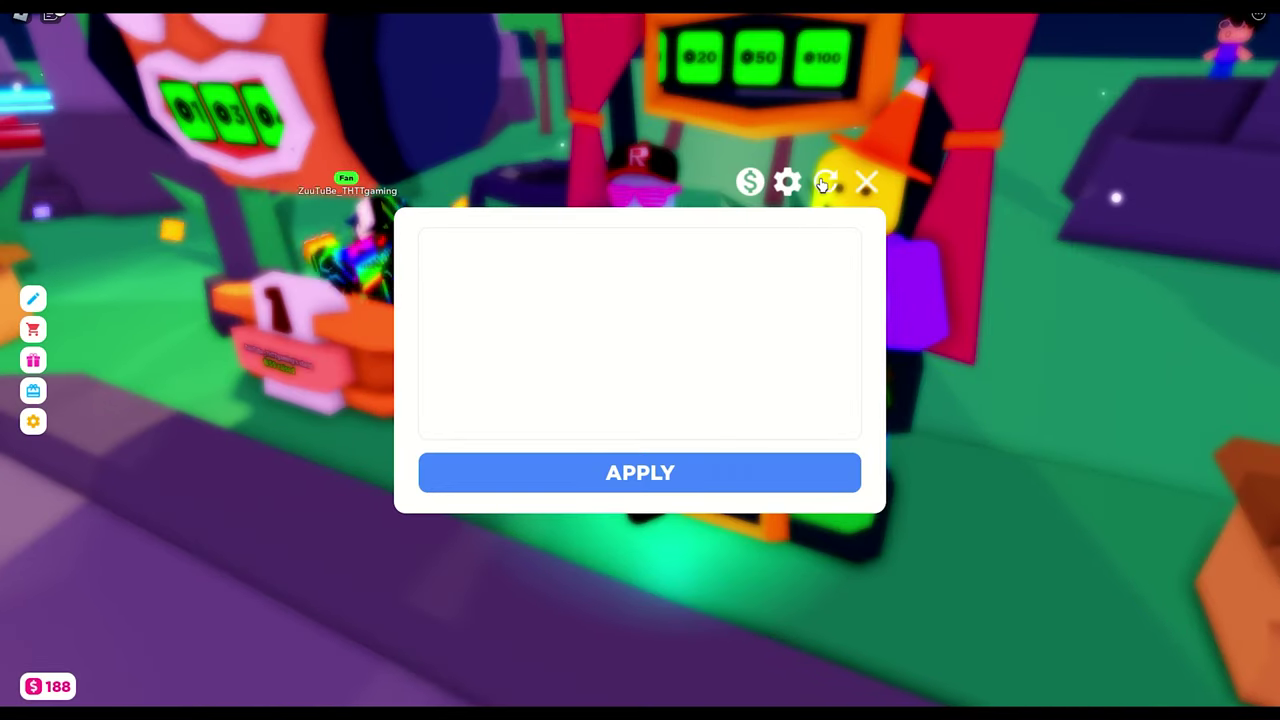
{"action": "left_click", "coordinate": [826, 181]}
{"action": "mouse_move", "coordinate": [776, 134]}
{"action": "scroll", "coordinate": [790, 138], "scroll_direction": "down", "scroll_amount": 1}
{"action": "mouse_move", "coordinate": [805, 112]}
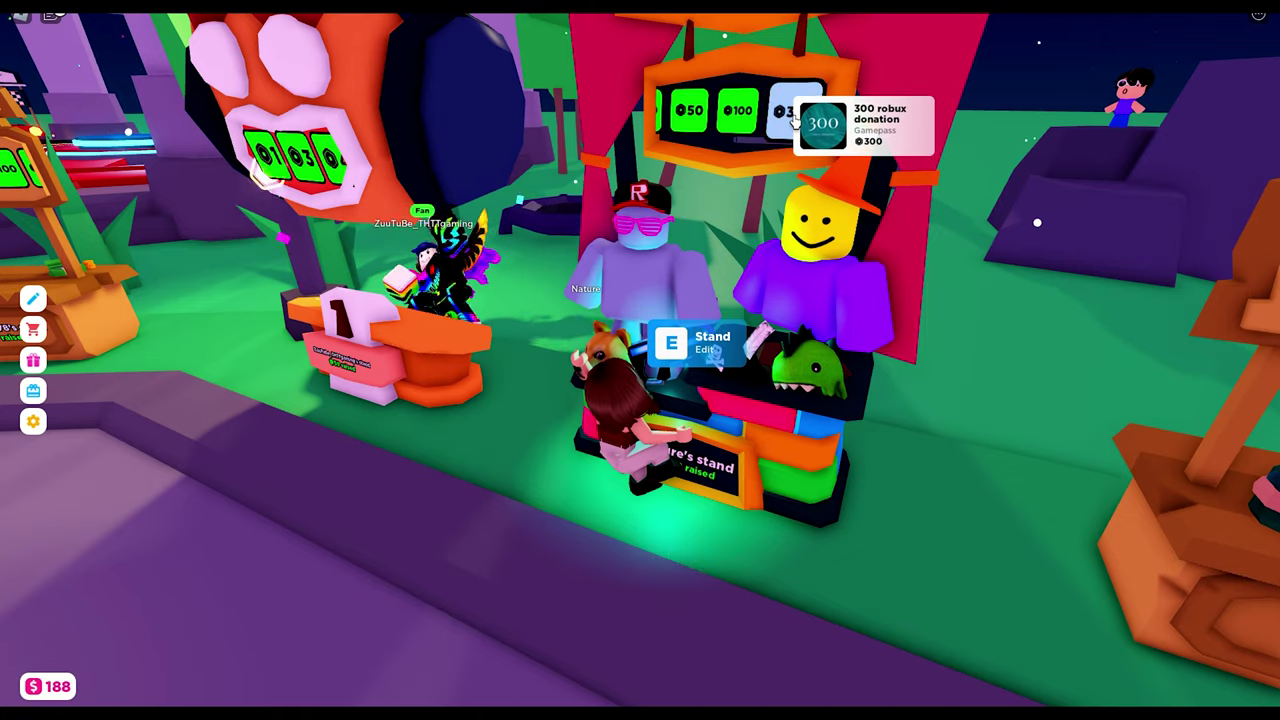
{"action": "scroll", "coordinate": [816, 397], "scroll_direction": "up", "scroll_amount": 2}
- Walk around the booth to confirm the 300 Robux button beside 50 and 100
{"action": "key", "text": "w"}
{"action": "scroll", "coordinate": [757, 378], "scroll_direction": "down", "scroll_amount": 3}
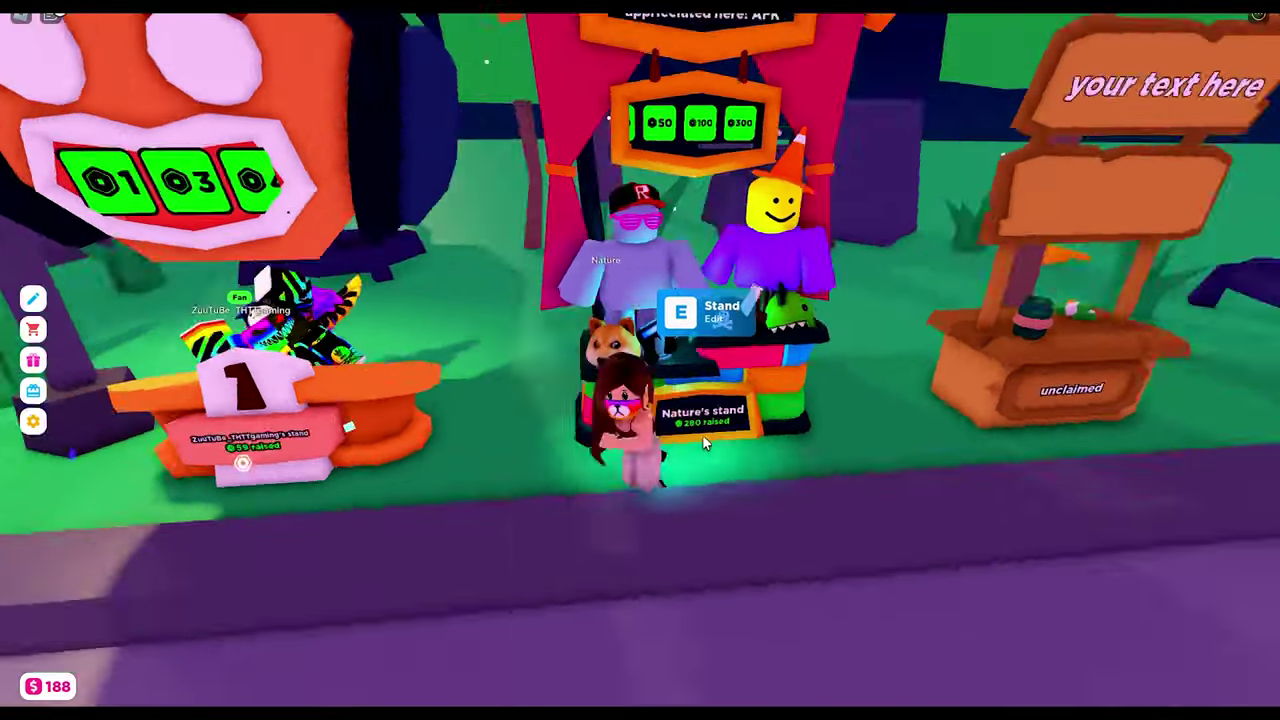
{"action": "scroll", "coordinate": [702, 434], "scroll_direction": "up", "scroll_amount": 2}
{"action": "scroll", "coordinate": [702, 434], "scroll_direction": "down", "scroll_amount": 3}
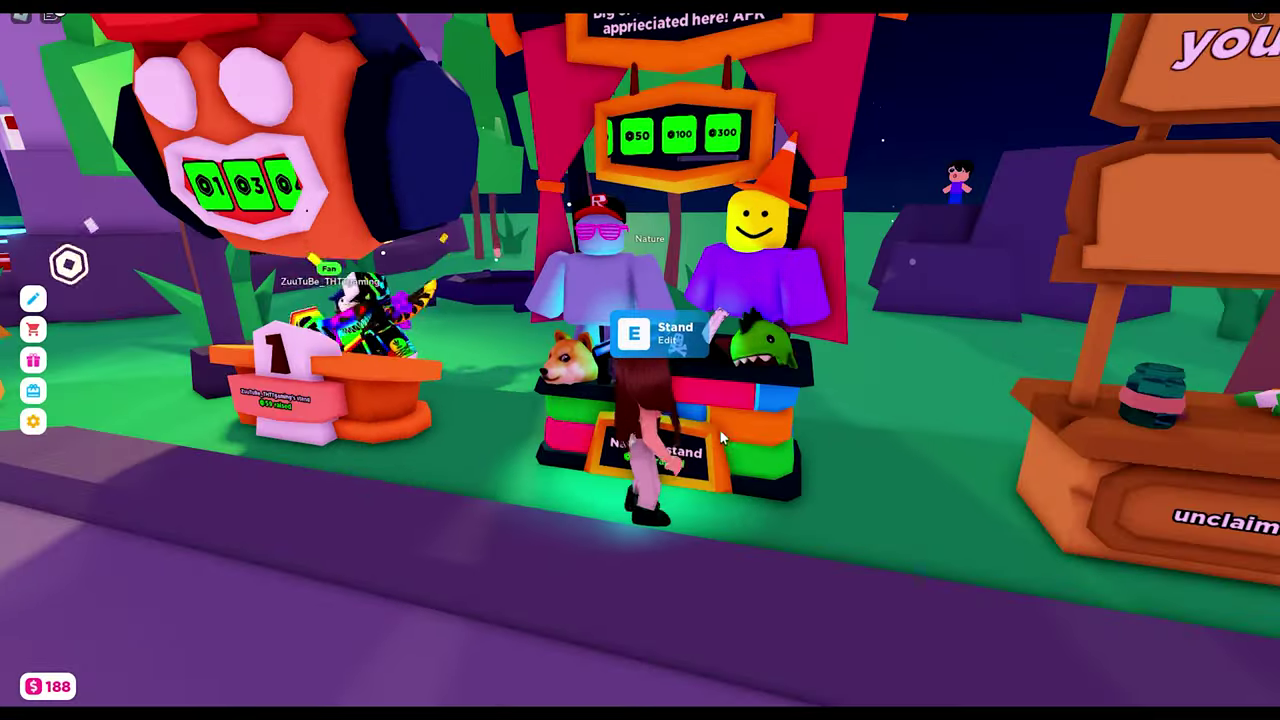
{"action": "scroll", "coordinate": [720, 445], "scroll_direction": "up", "scroll_amount": 3}
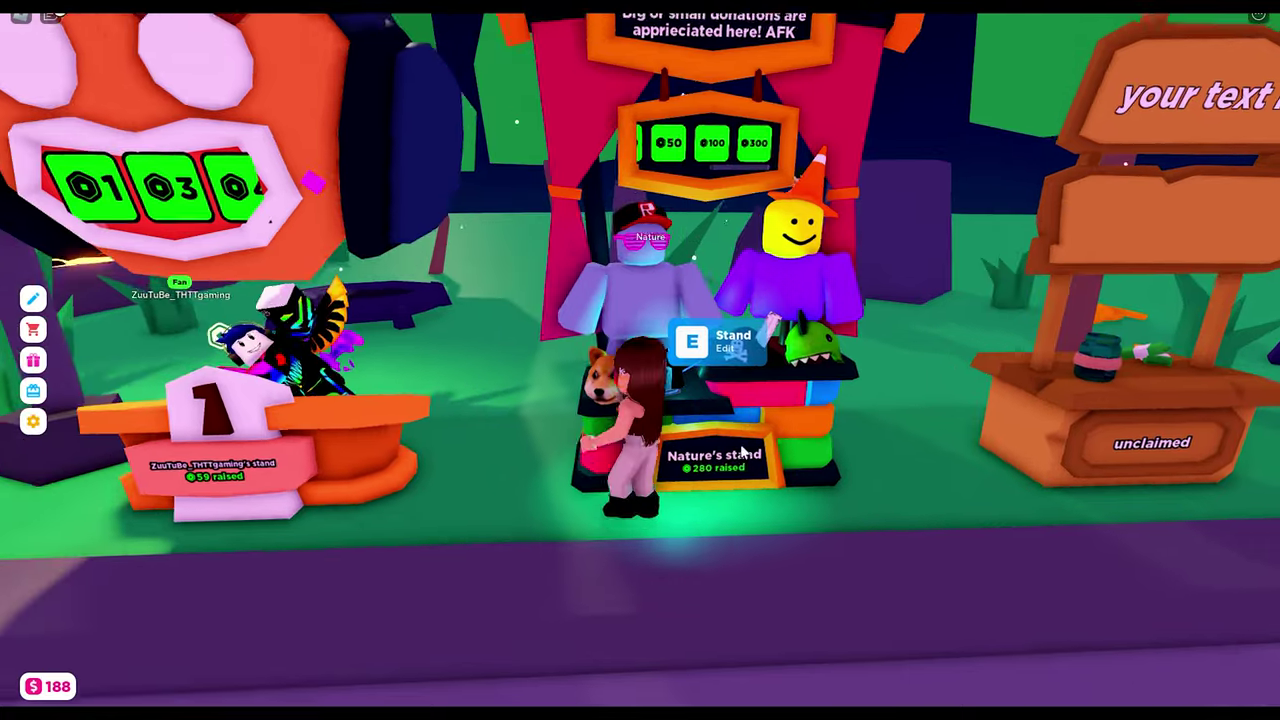
{"action": "key", "text": "a"}
{"action": "scroll", "coordinate": [742, 452], "scroll_direction": "down", "scroll_amount": 2}
{"action": "scroll", "coordinate": [742, 452], "scroll_direction": "up", "scroll_amount": 2}
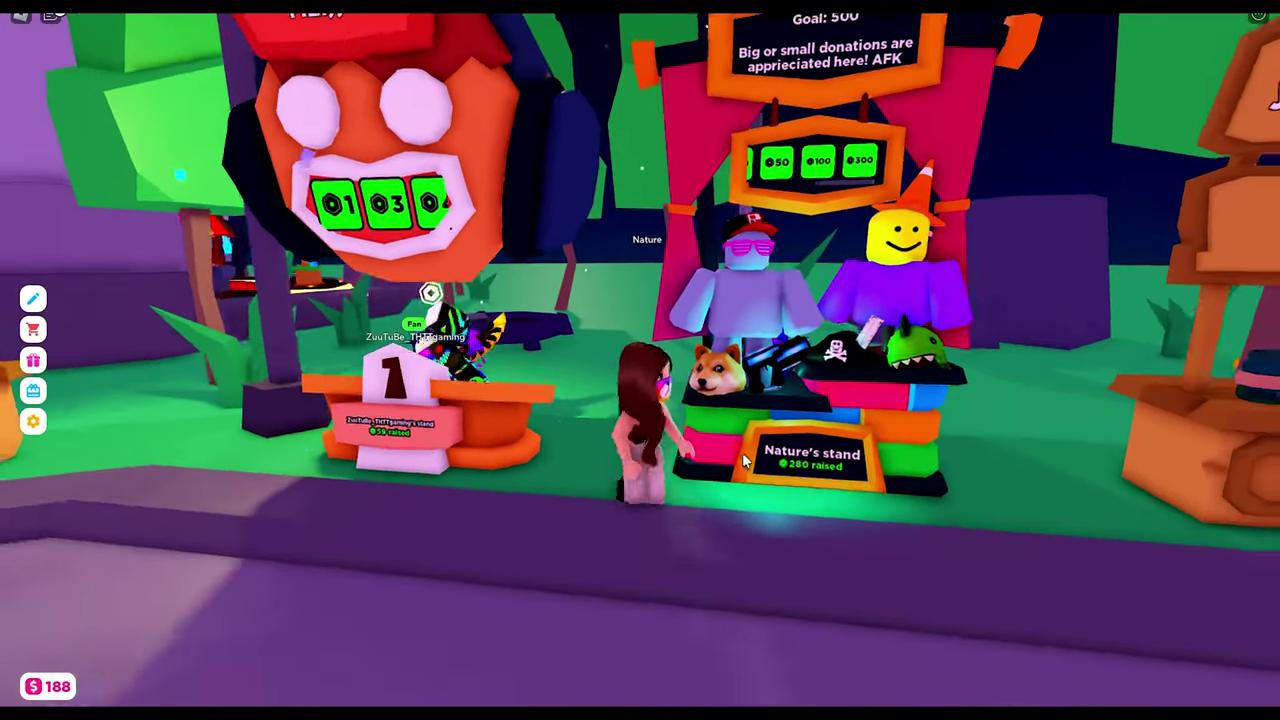
{"action": "key", "text": "d"}
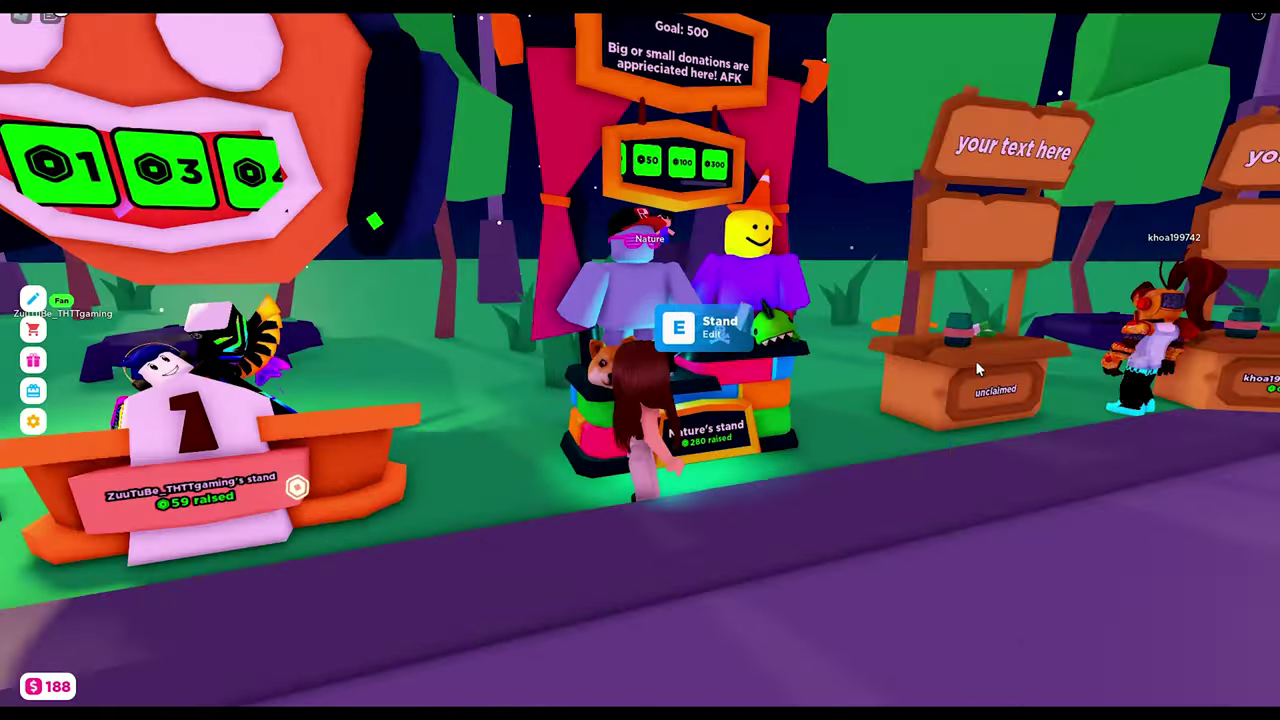
{"action": "key", "text": "s"}
{"action": "scroll", "coordinate": [977, 369], "scroll_direction": "up", "scroll_amount": 3}
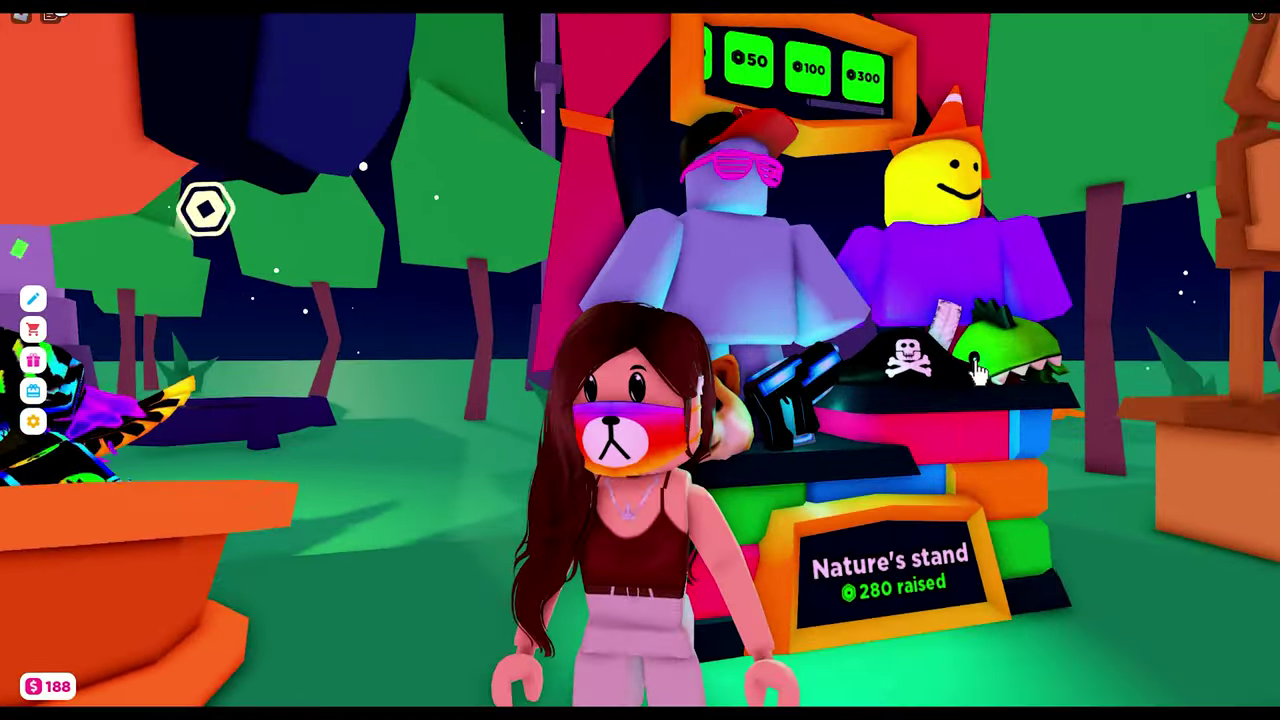